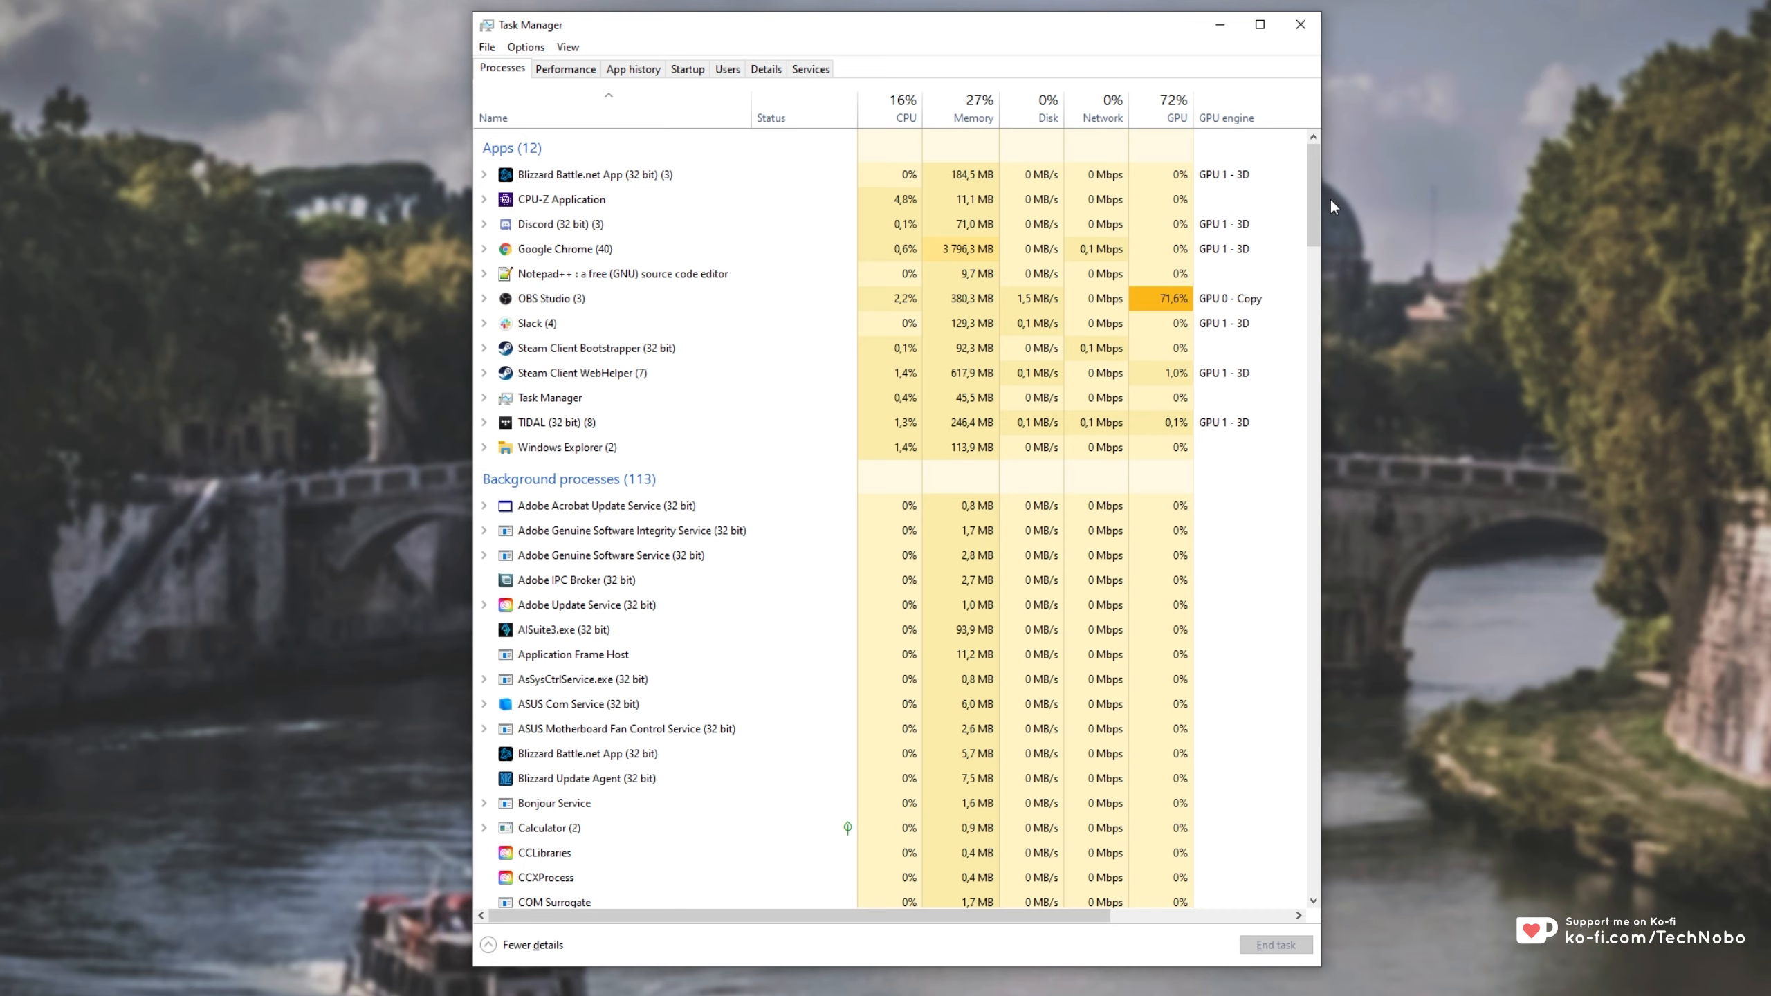
- Show CPU performance as separate utilization graphs for each logical processor
{"action": "left_click_drag", "start_coordinate": [1333, 207], "coordinate": [1343, 207]}
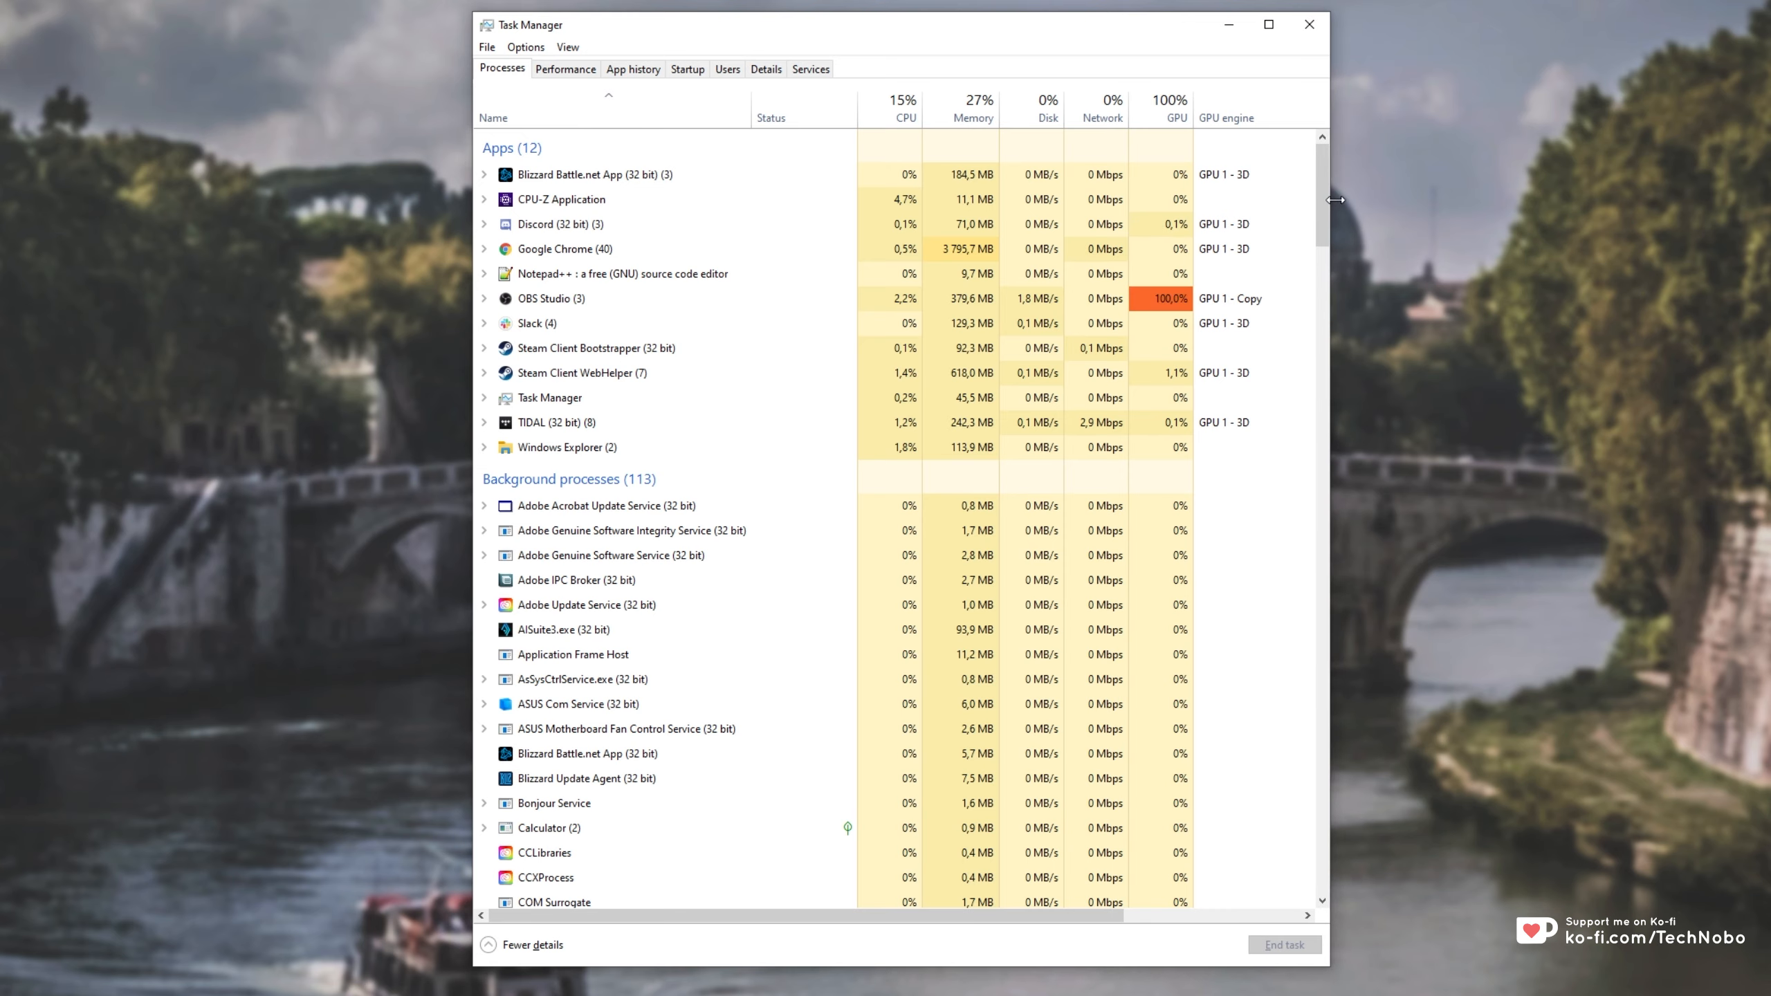
{"action": "left_click", "coordinate": [566, 69]}
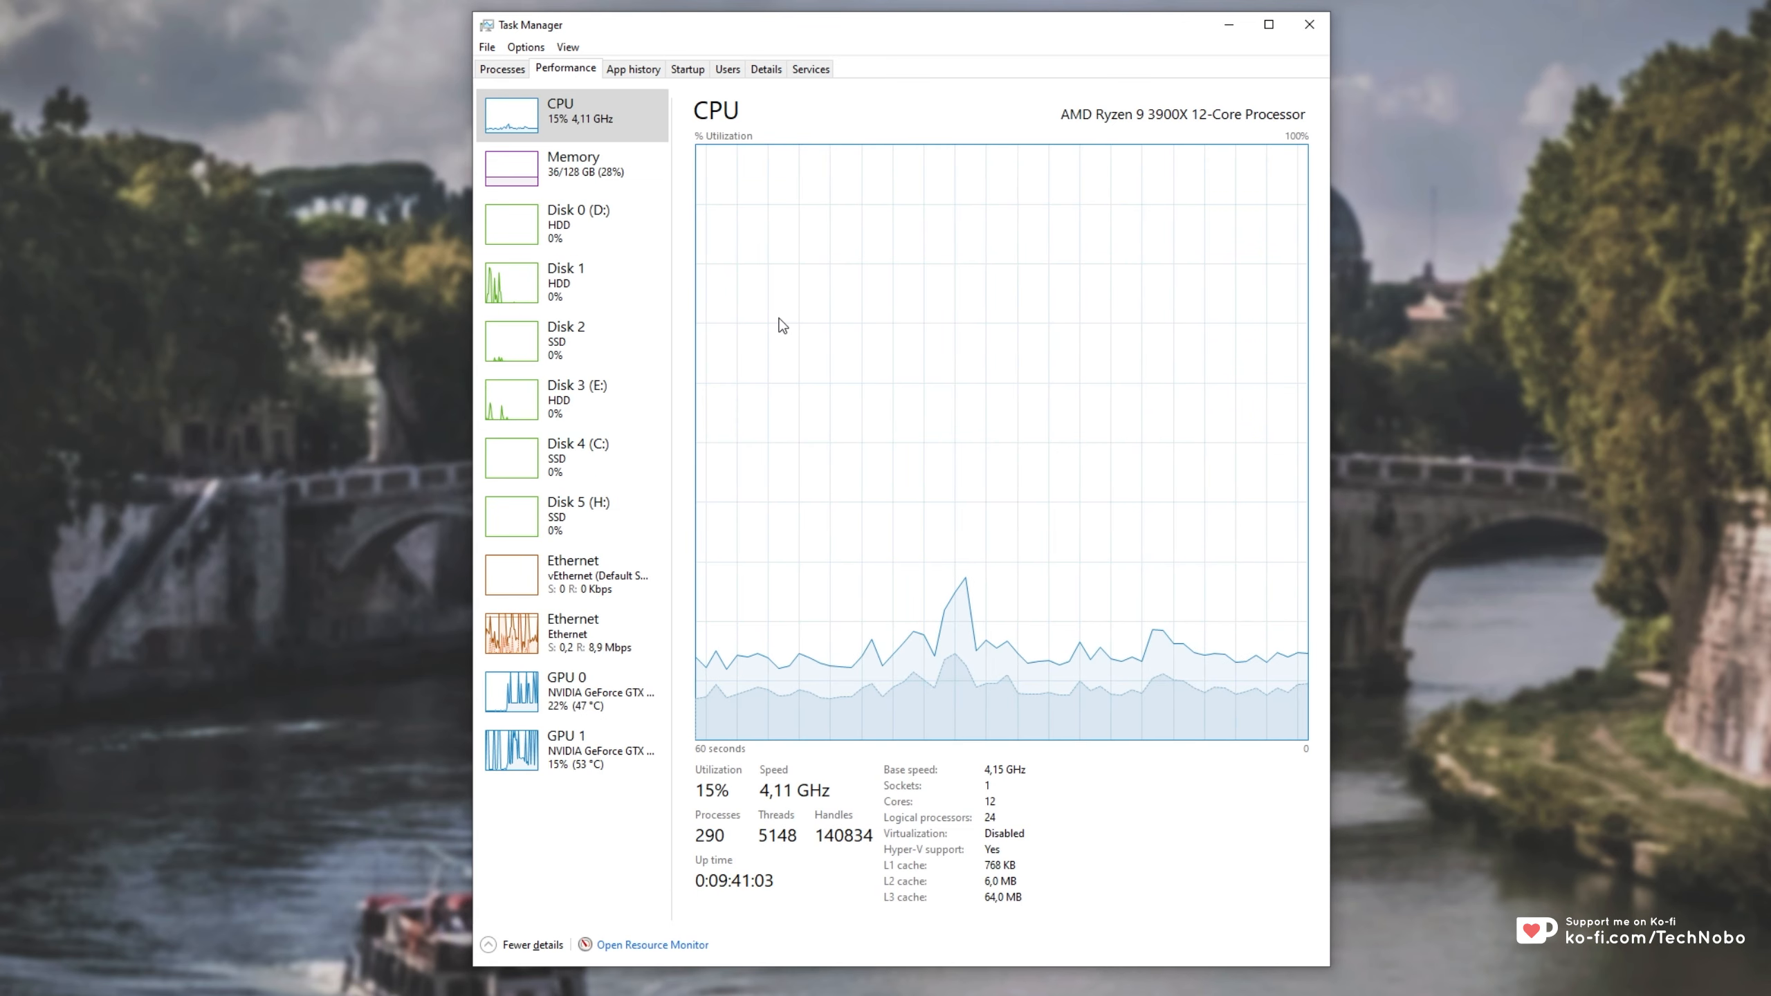
{"action": "right_click", "coordinate": [867, 307]}
{"action": "mouse_move", "coordinate": [970, 317]}
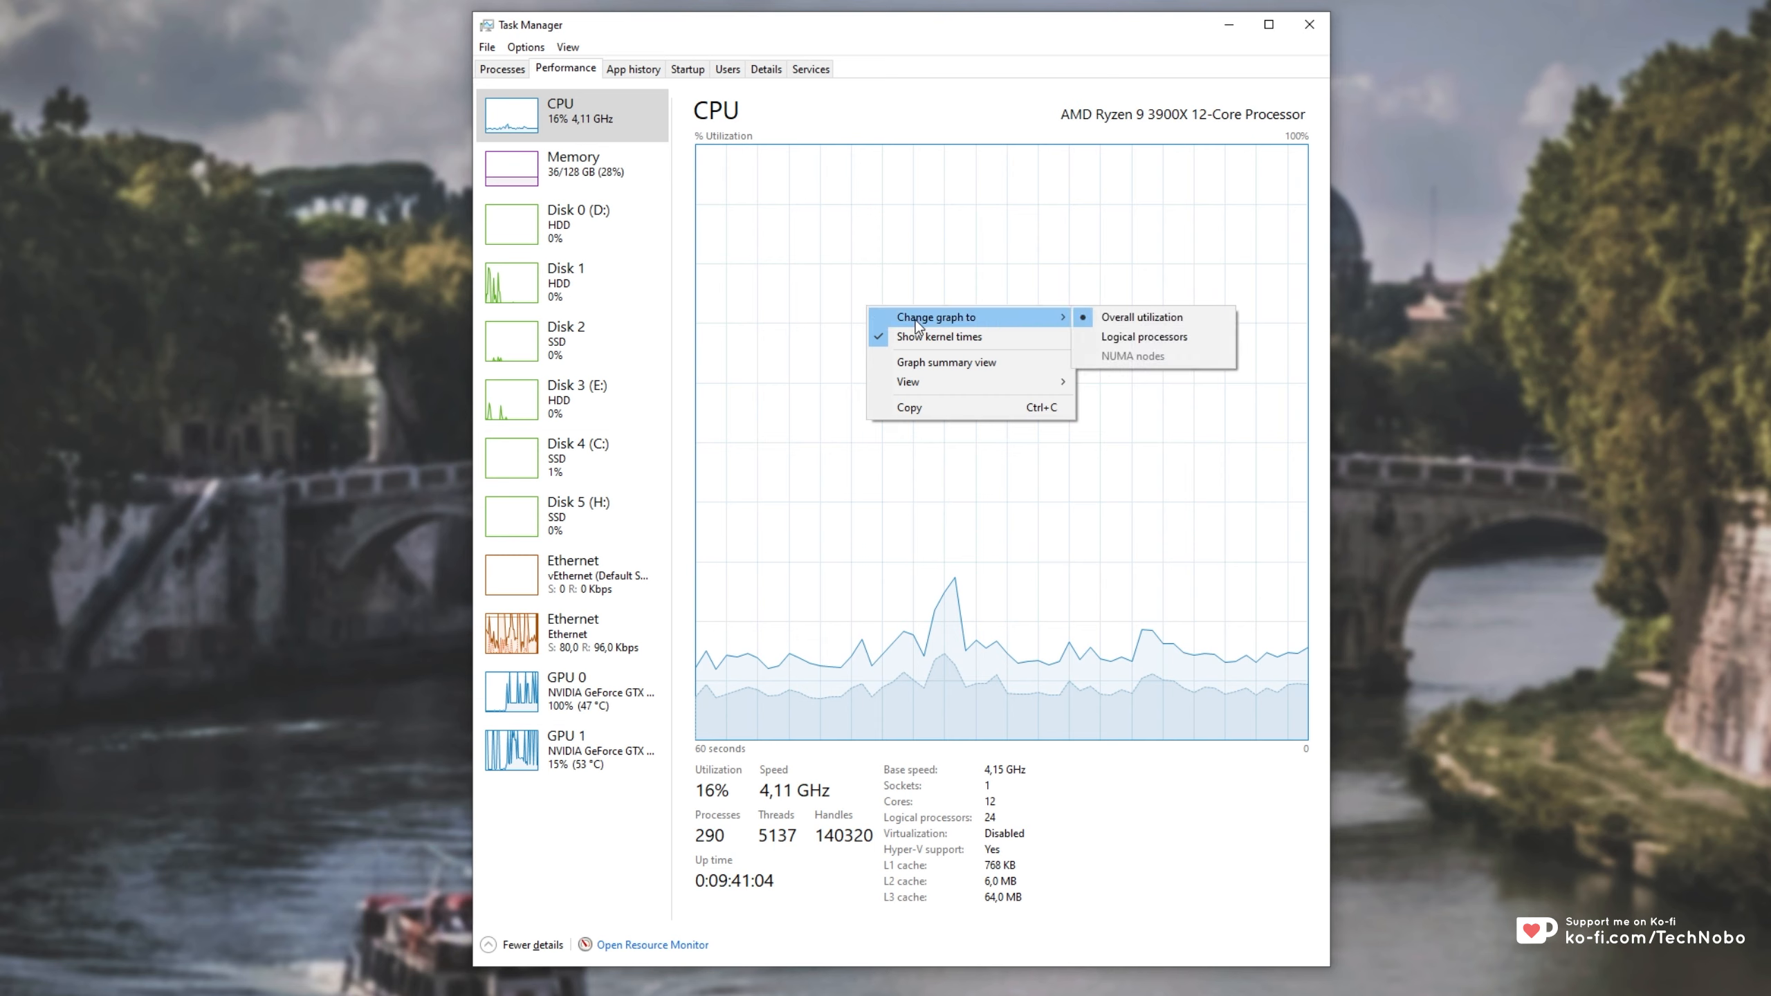
{"action": "left_click", "coordinate": [1149, 339]}
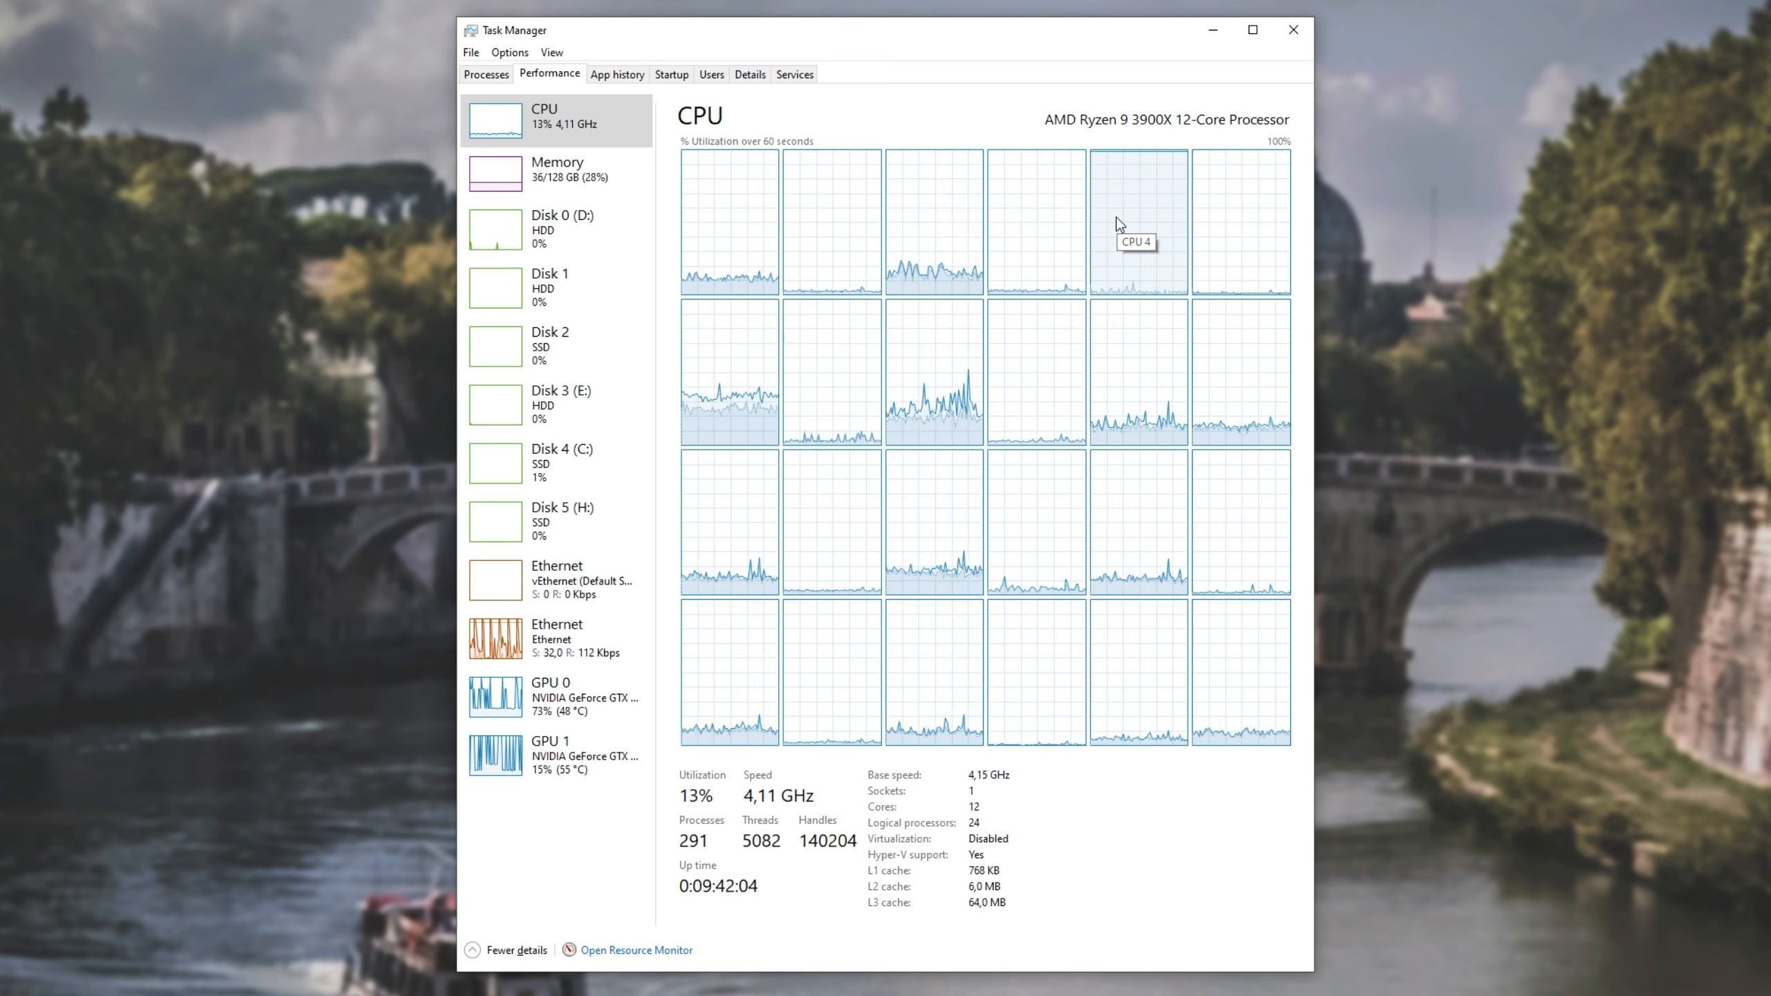
- Sort the running processes by CPU usage, highest first, and compare them with the per-processor utilization graphs
{"action": "left_click", "coordinate": [495, 71]}
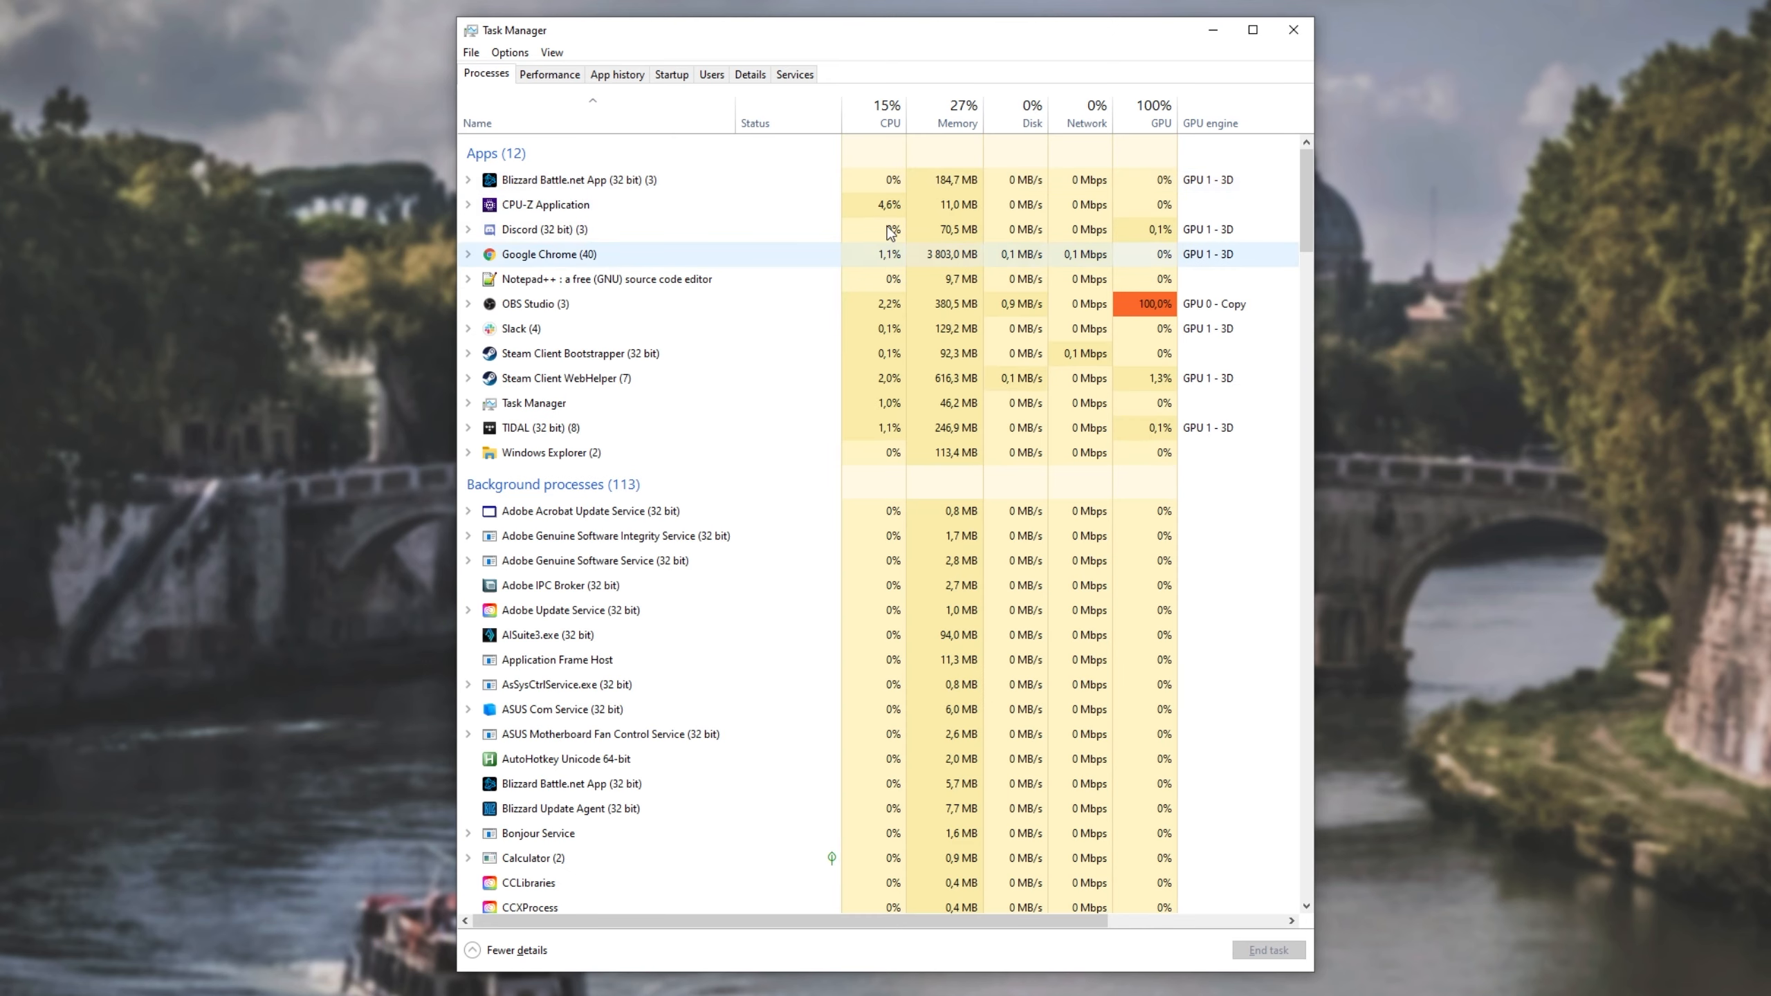
{"action": "left_click", "coordinate": [881, 123]}
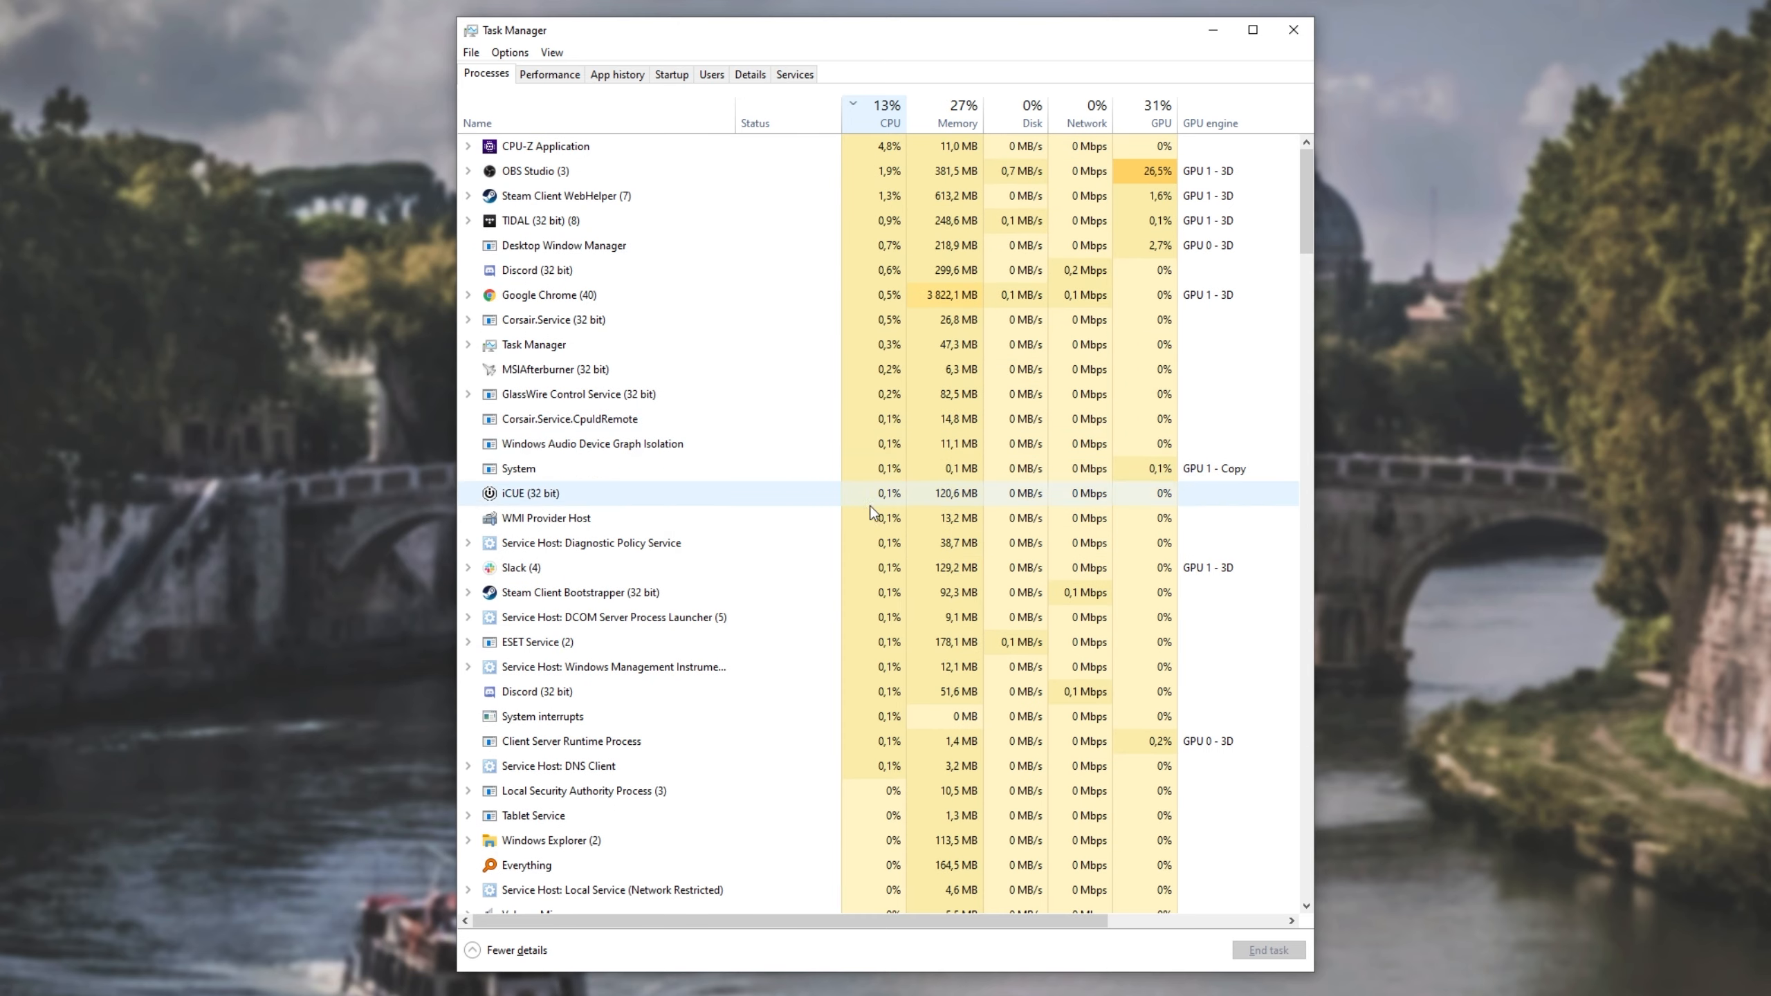
{"action": "left_click", "coordinate": [568, 72]}
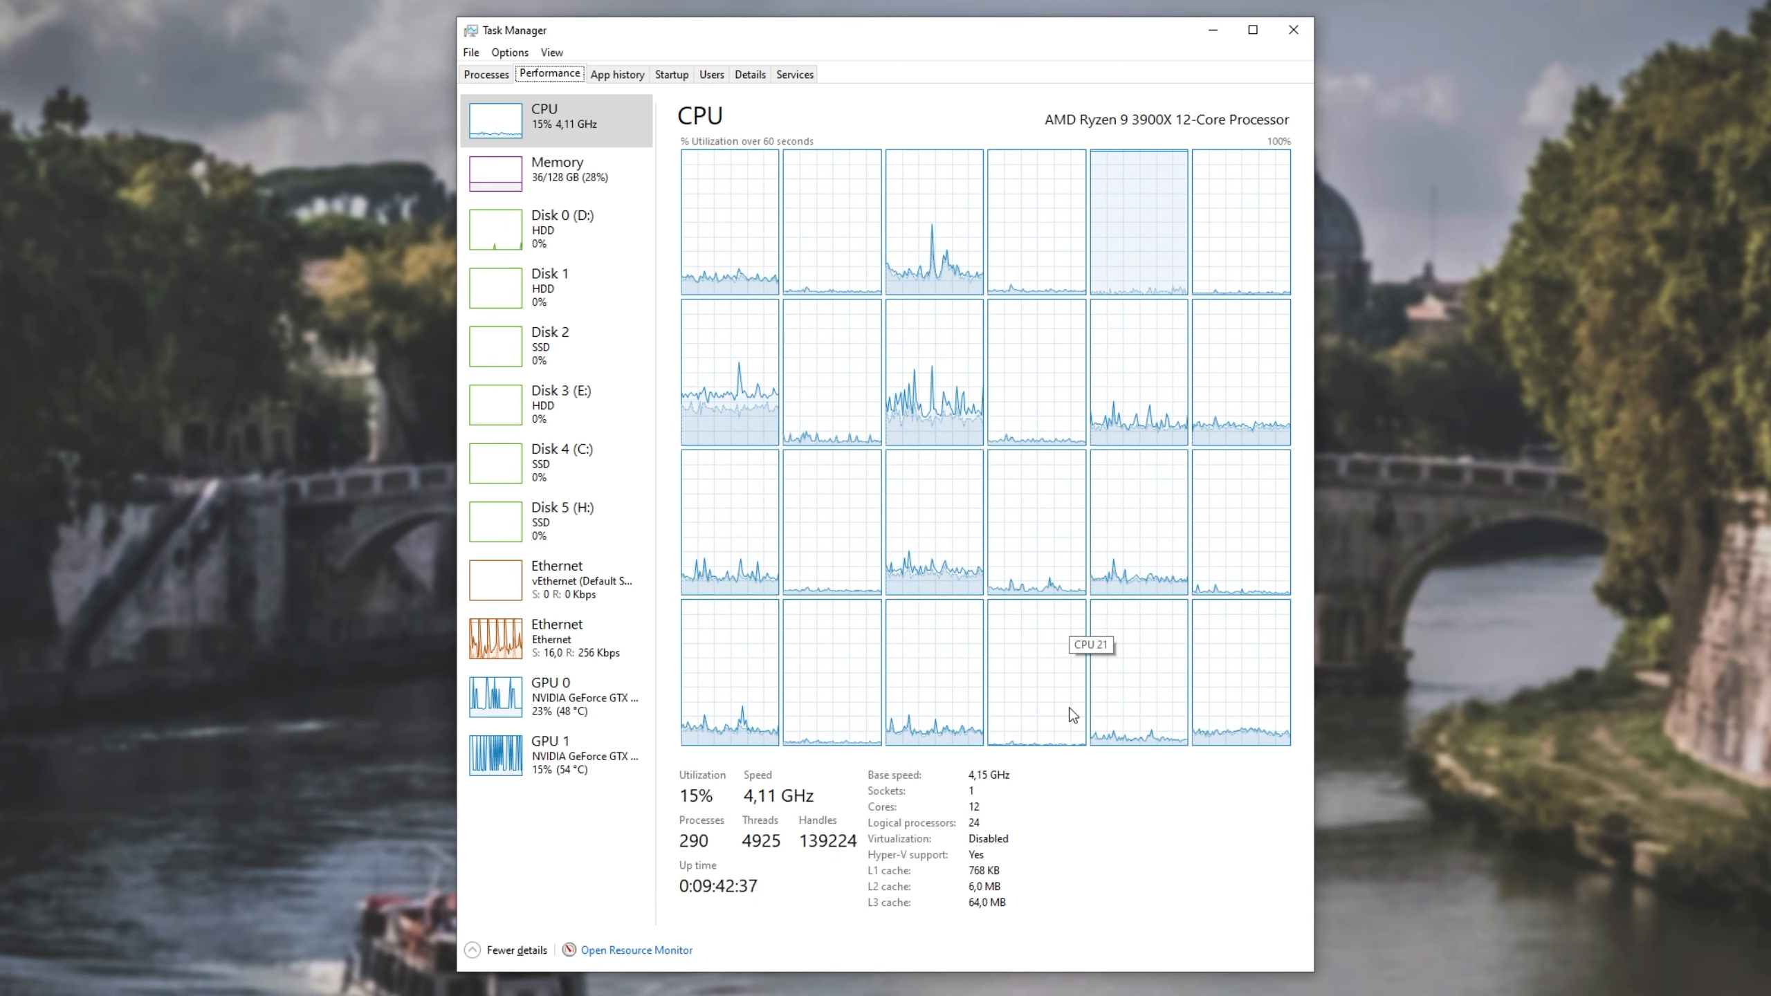
{"action": "left_click", "coordinate": [486, 74]}
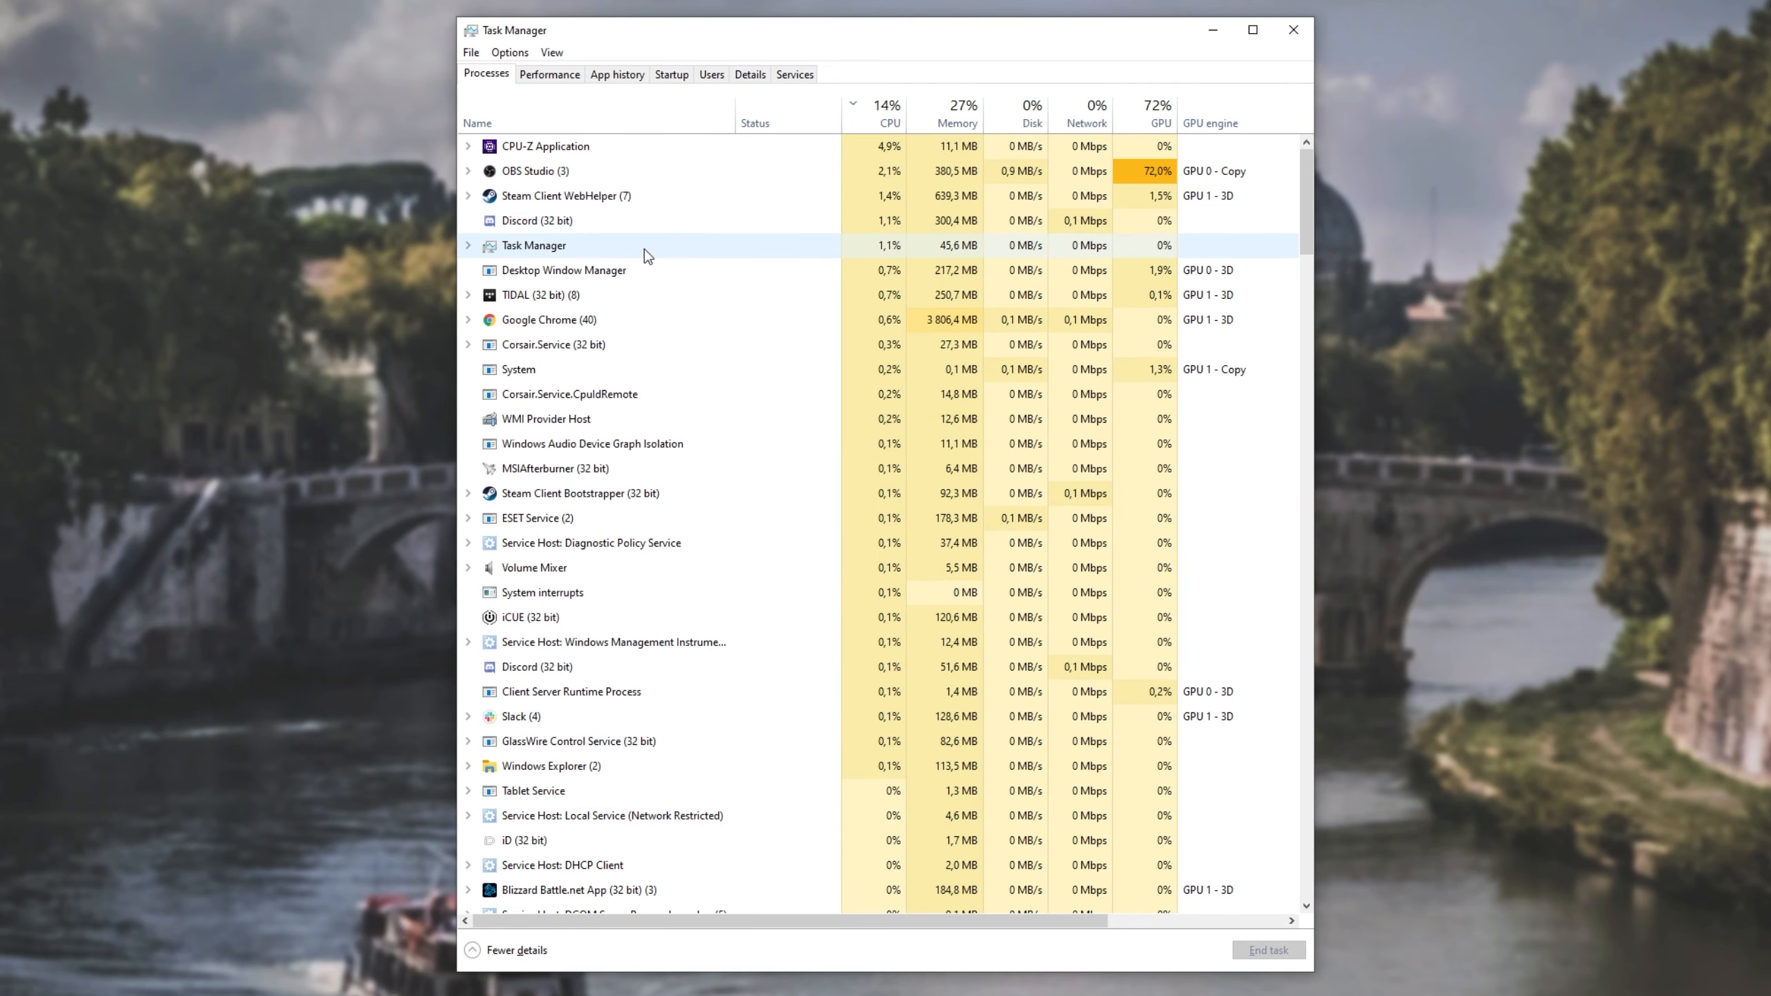
{"action": "left_click", "coordinate": [549, 74]}
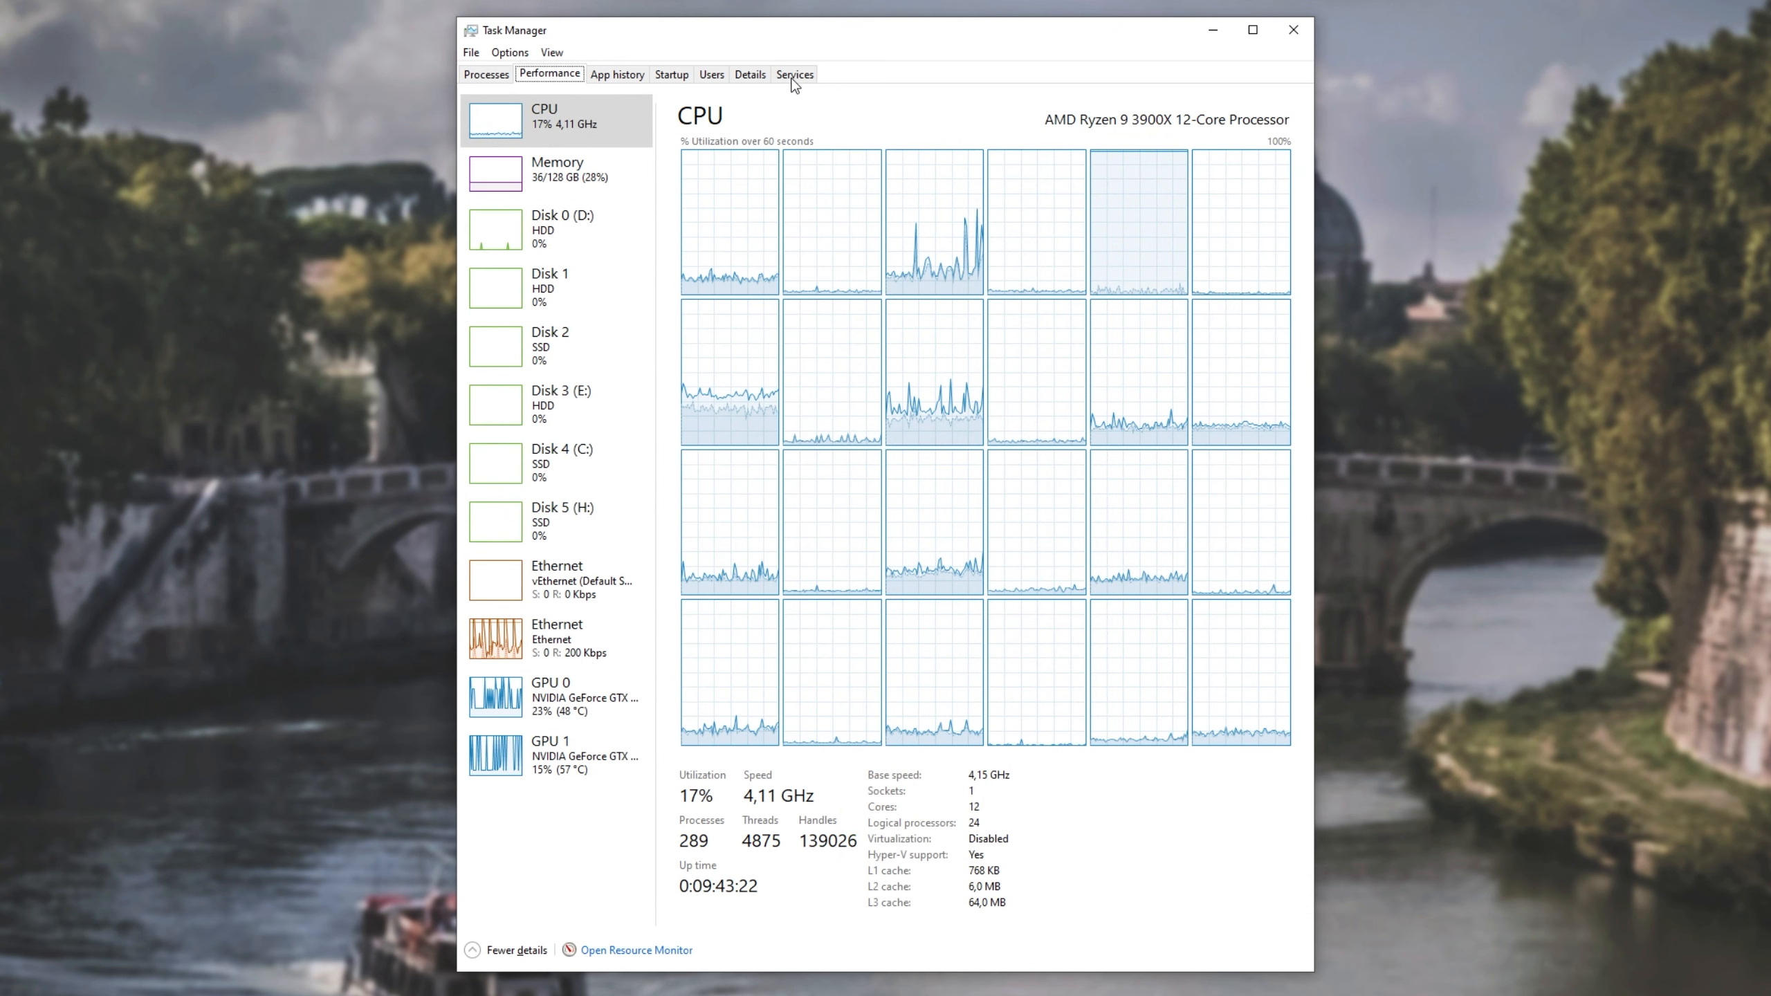
- Sort the detailed process list by CPU usage and select the System Idle Process entry
{"action": "left_click", "coordinate": [733, 76]}
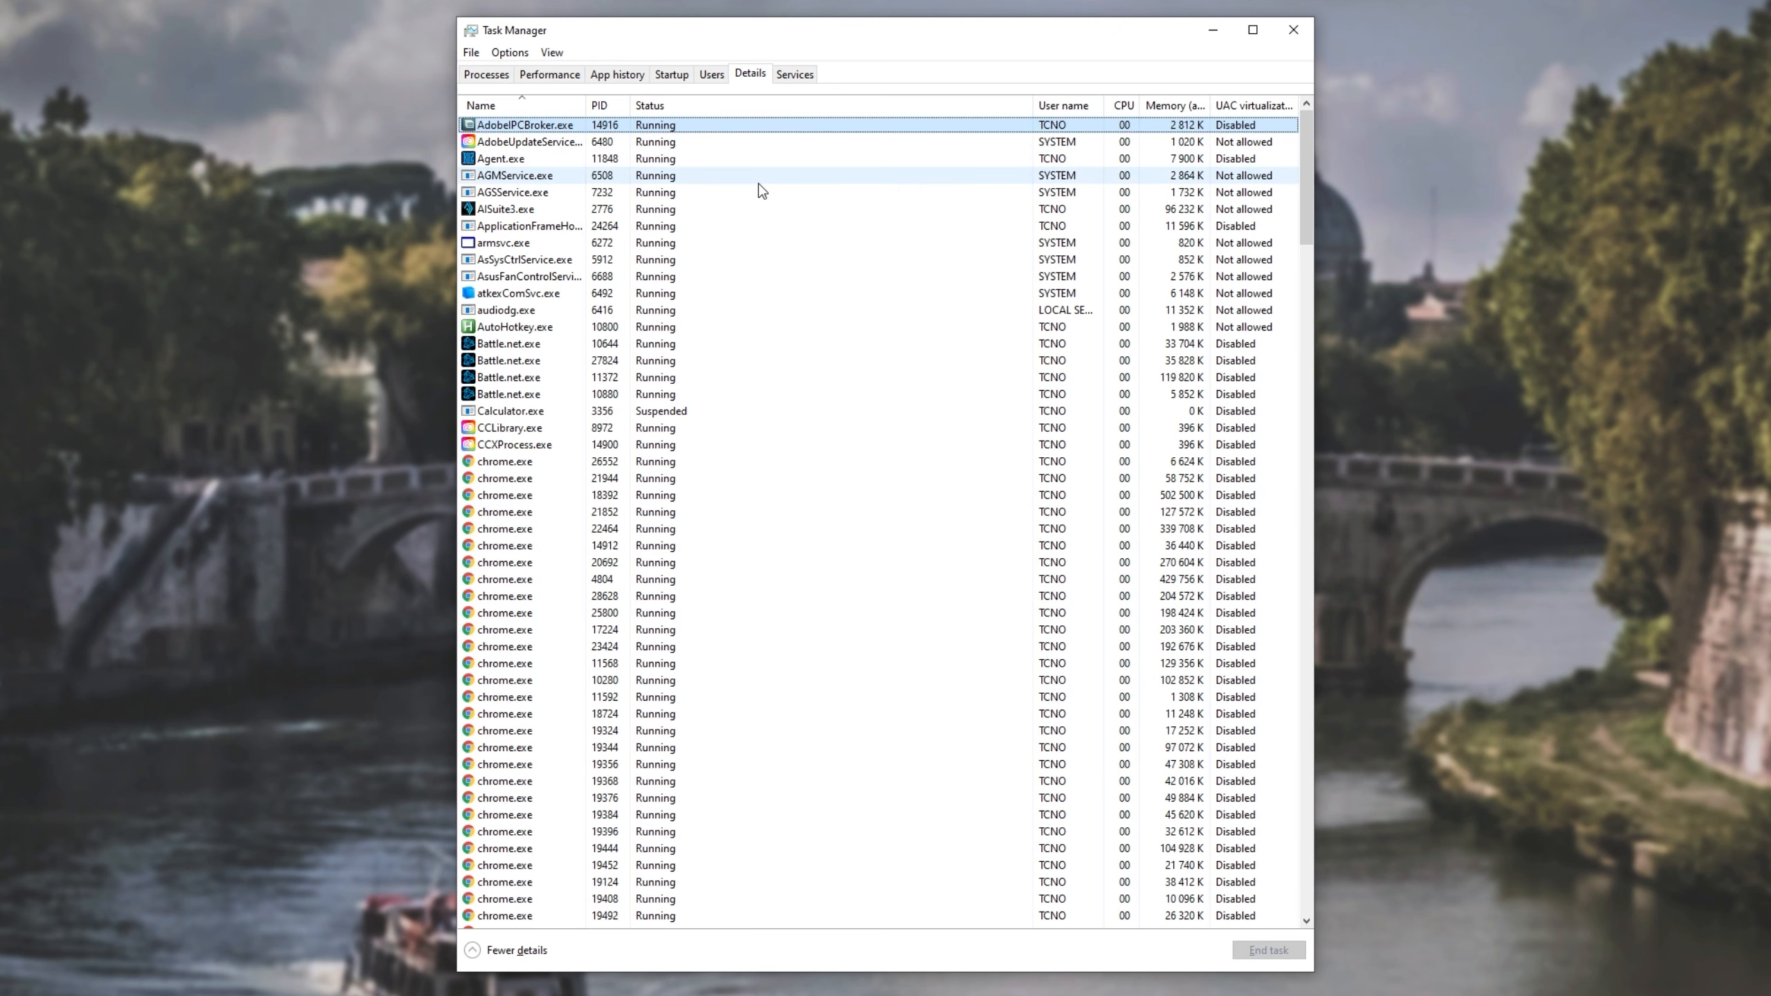
{"action": "left_click", "coordinate": [1124, 105]}
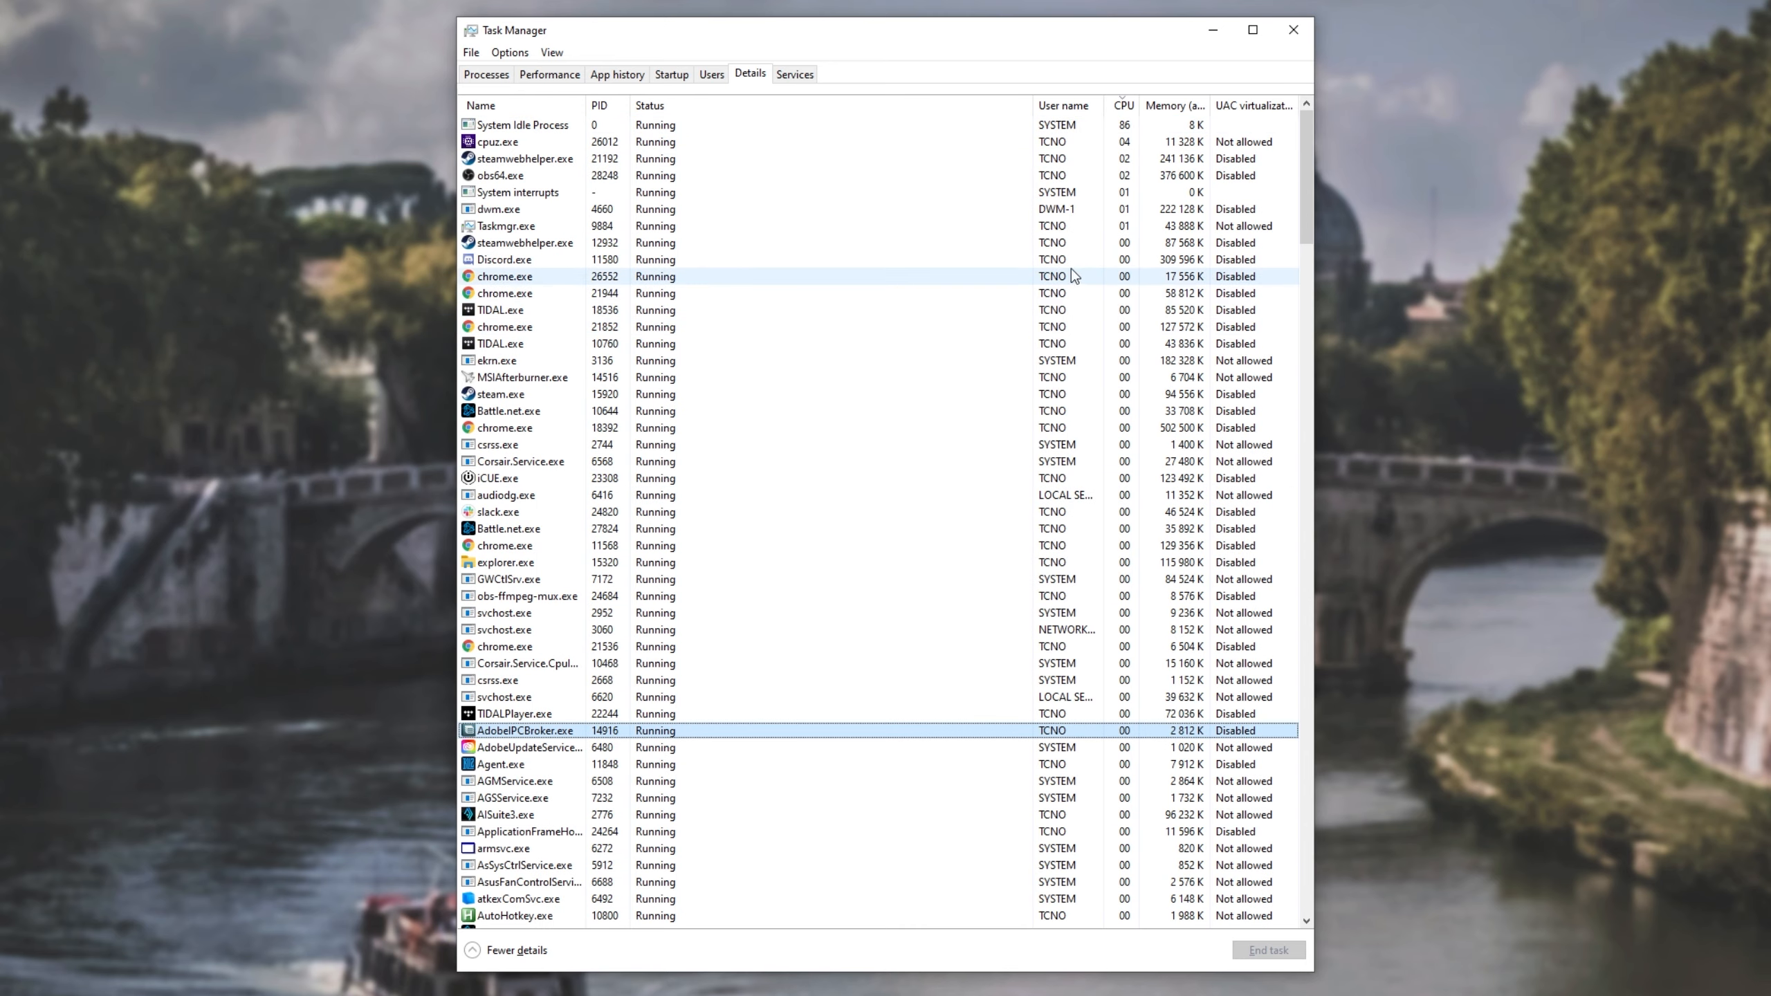
{"action": "left_click", "coordinate": [1052, 125]}
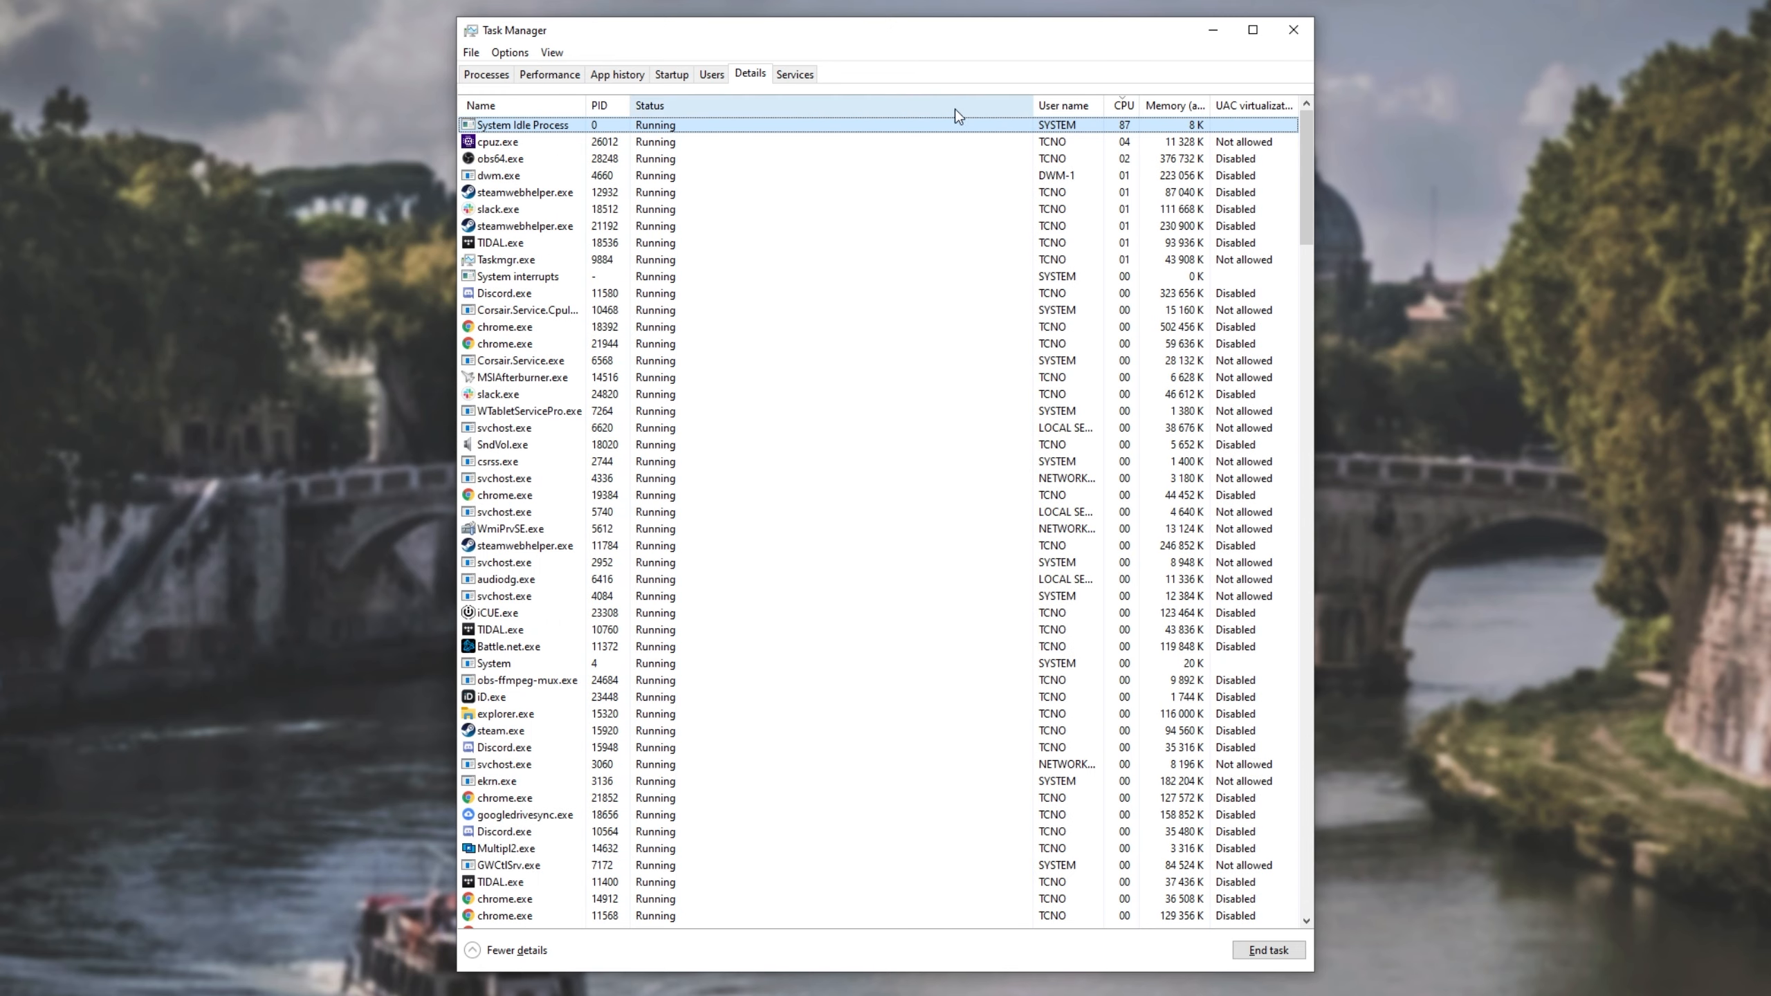
- Add the CPU time column to the detailed process list and sort the processes by it, highest first
{"action": "right_click", "coordinate": [918, 112]}
{"action": "left_click", "coordinate": [1011, 141]}
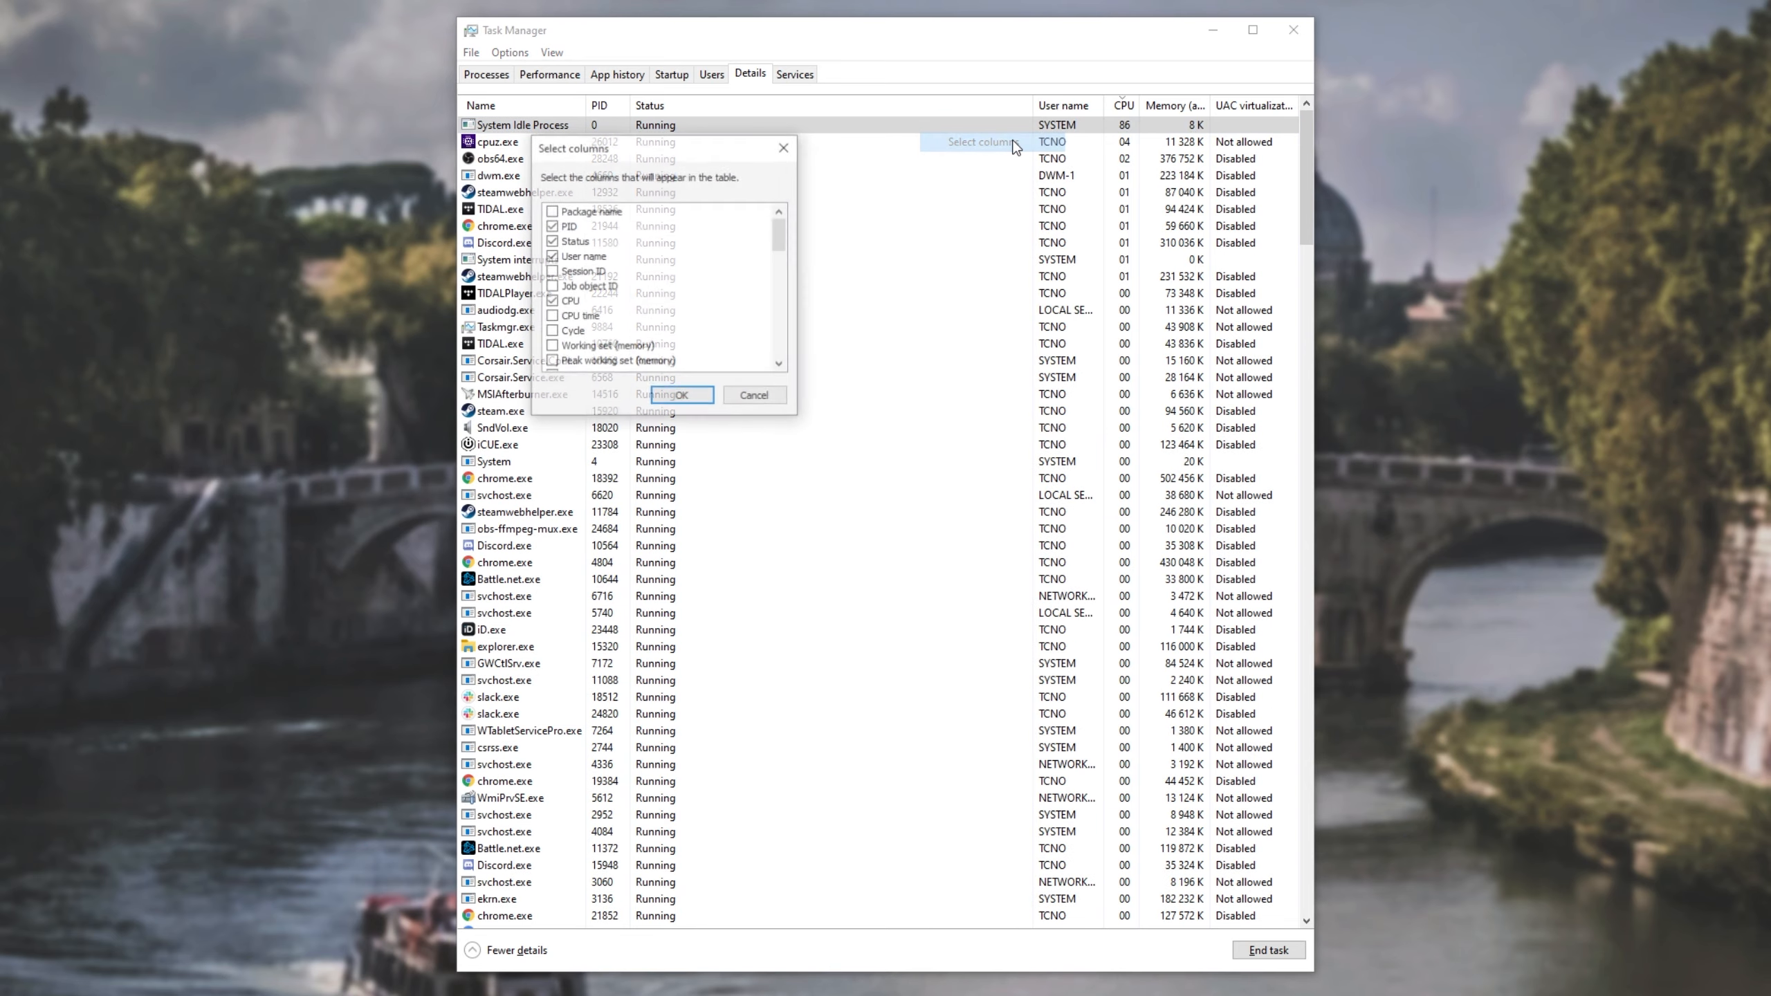
{"action": "left_click_drag", "start_coordinate": [705, 138], "coordinate": [843, 172]}
{"action": "left_click_drag", "start_coordinate": [838, 166], "coordinate": [869, 236]}
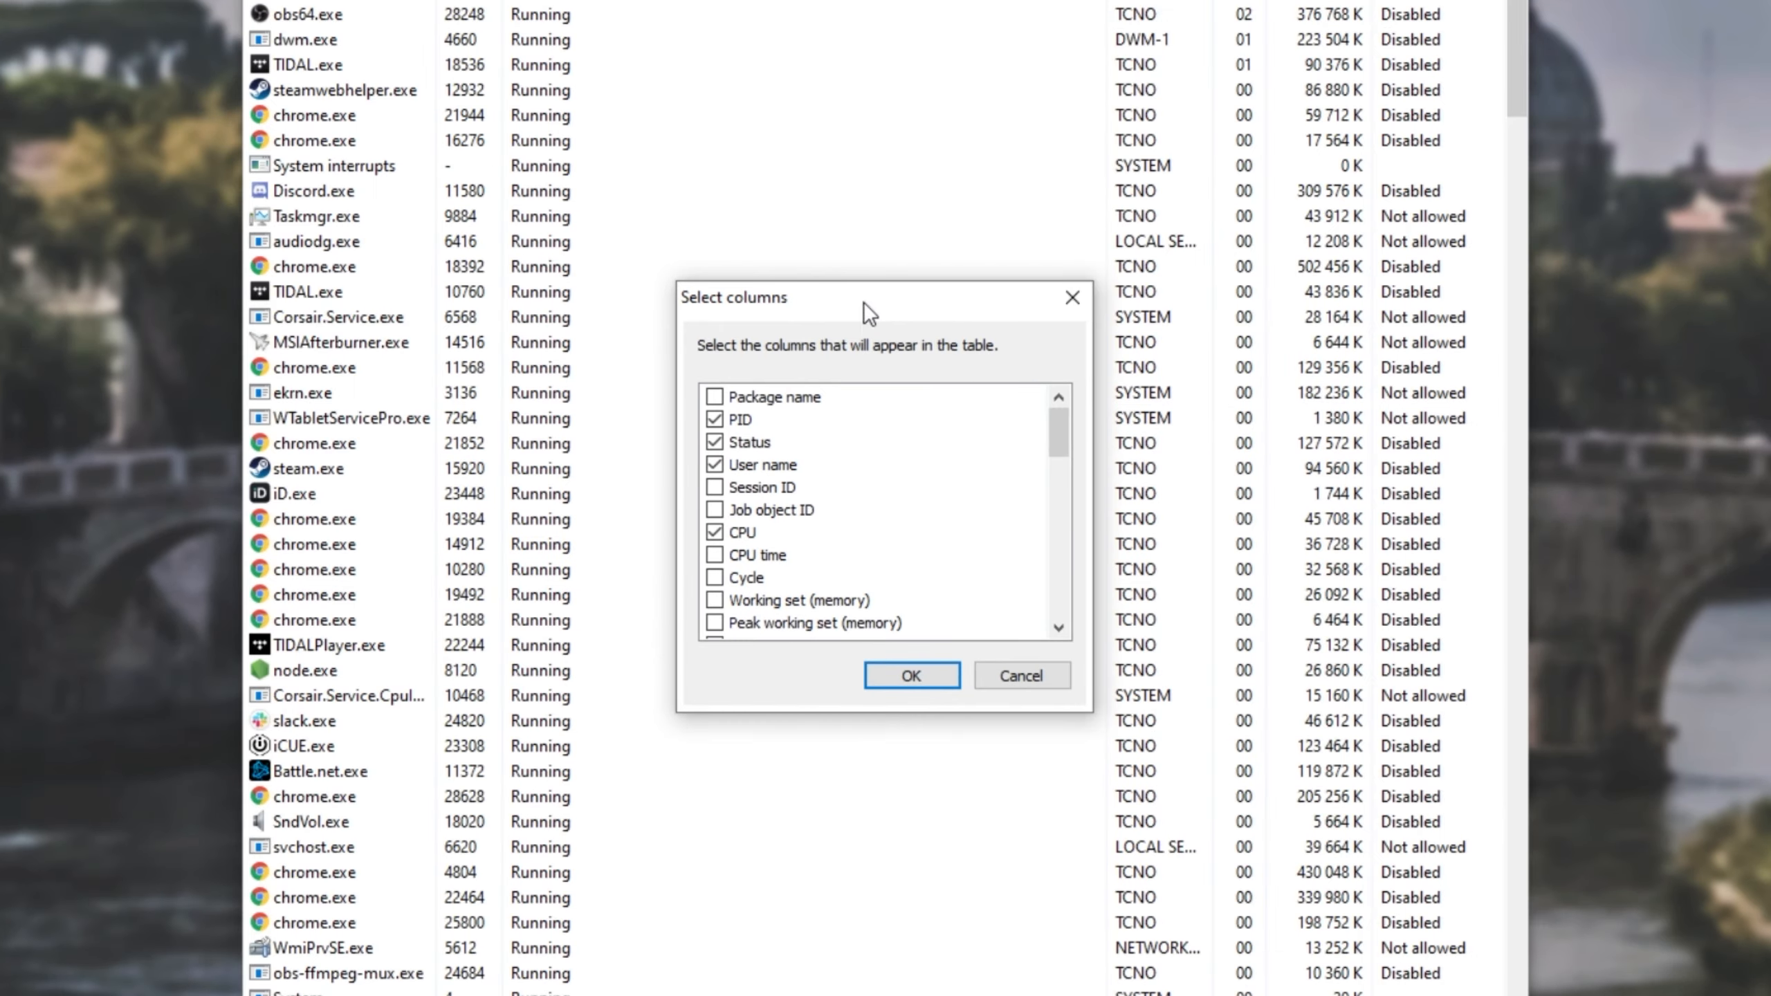
{"action": "left_click", "coordinate": [750, 559]}
{"action": "left_click", "coordinate": [848, 560]}
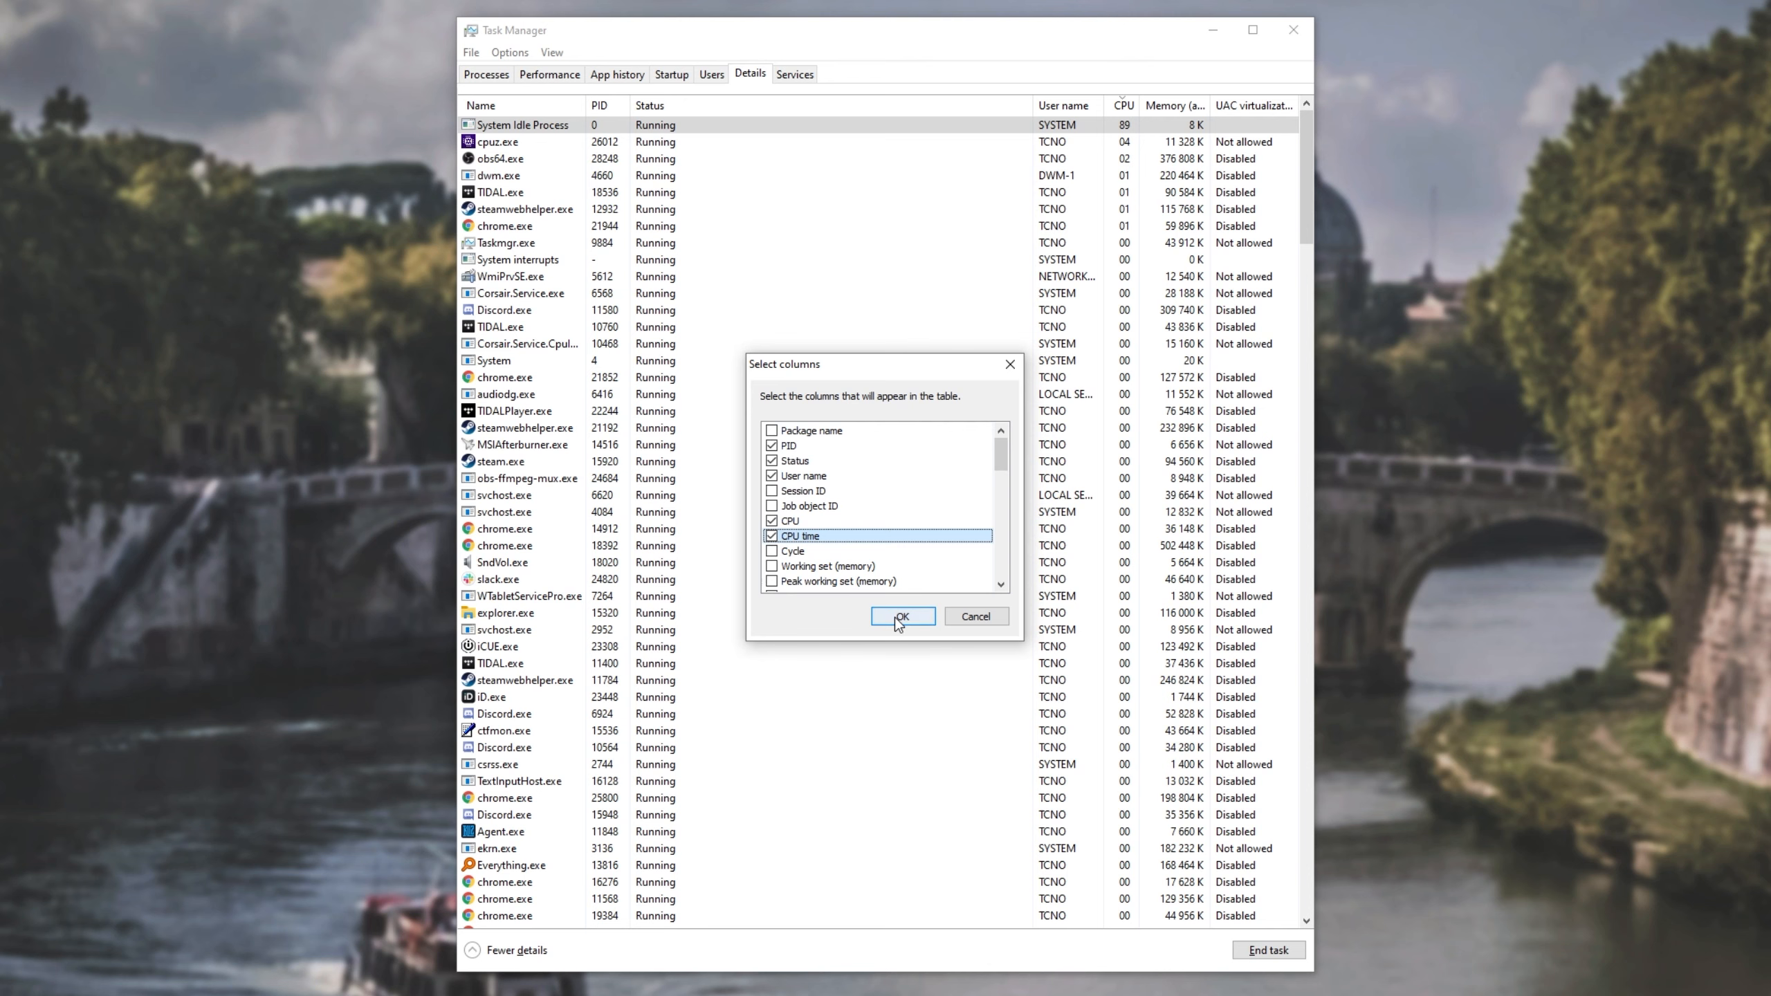
{"action": "key", "text": "Return"}
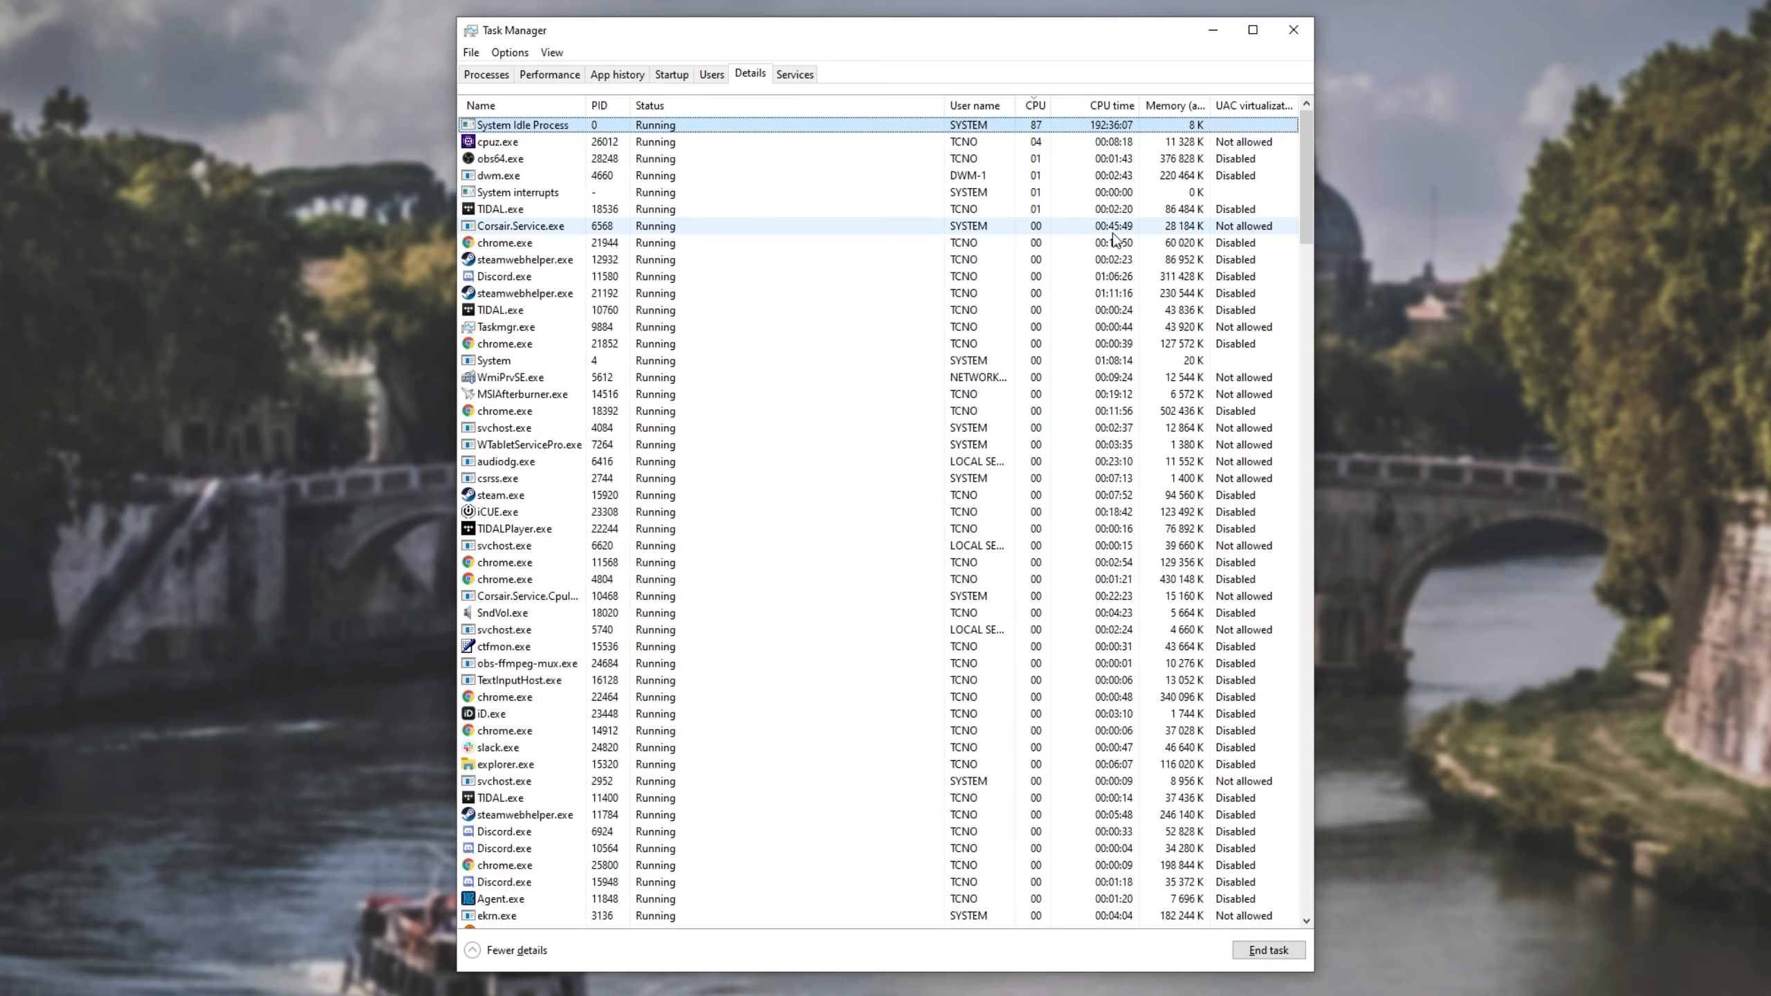
{"action": "left_click", "coordinate": [1103, 115]}
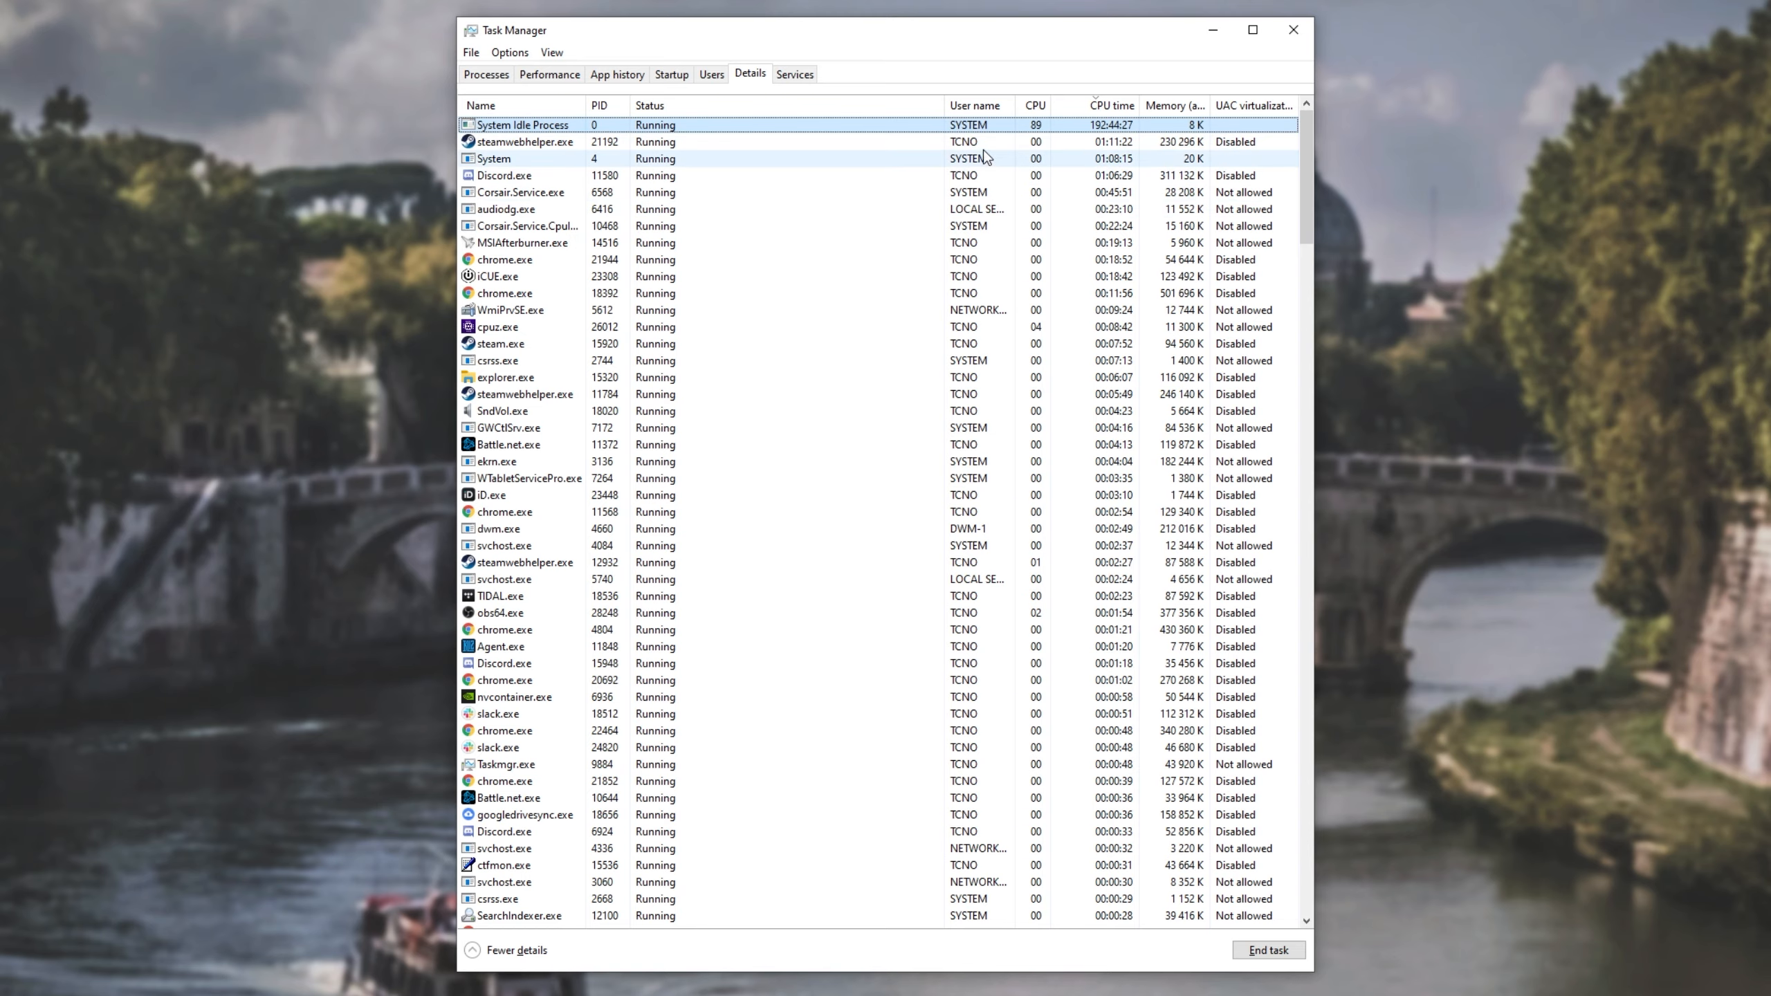
- Examine the accumulated CPU time of the top processes, from steamwebhelper.exe down to cpuz.exe
{"action": "left_click", "coordinate": [1114, 142]}
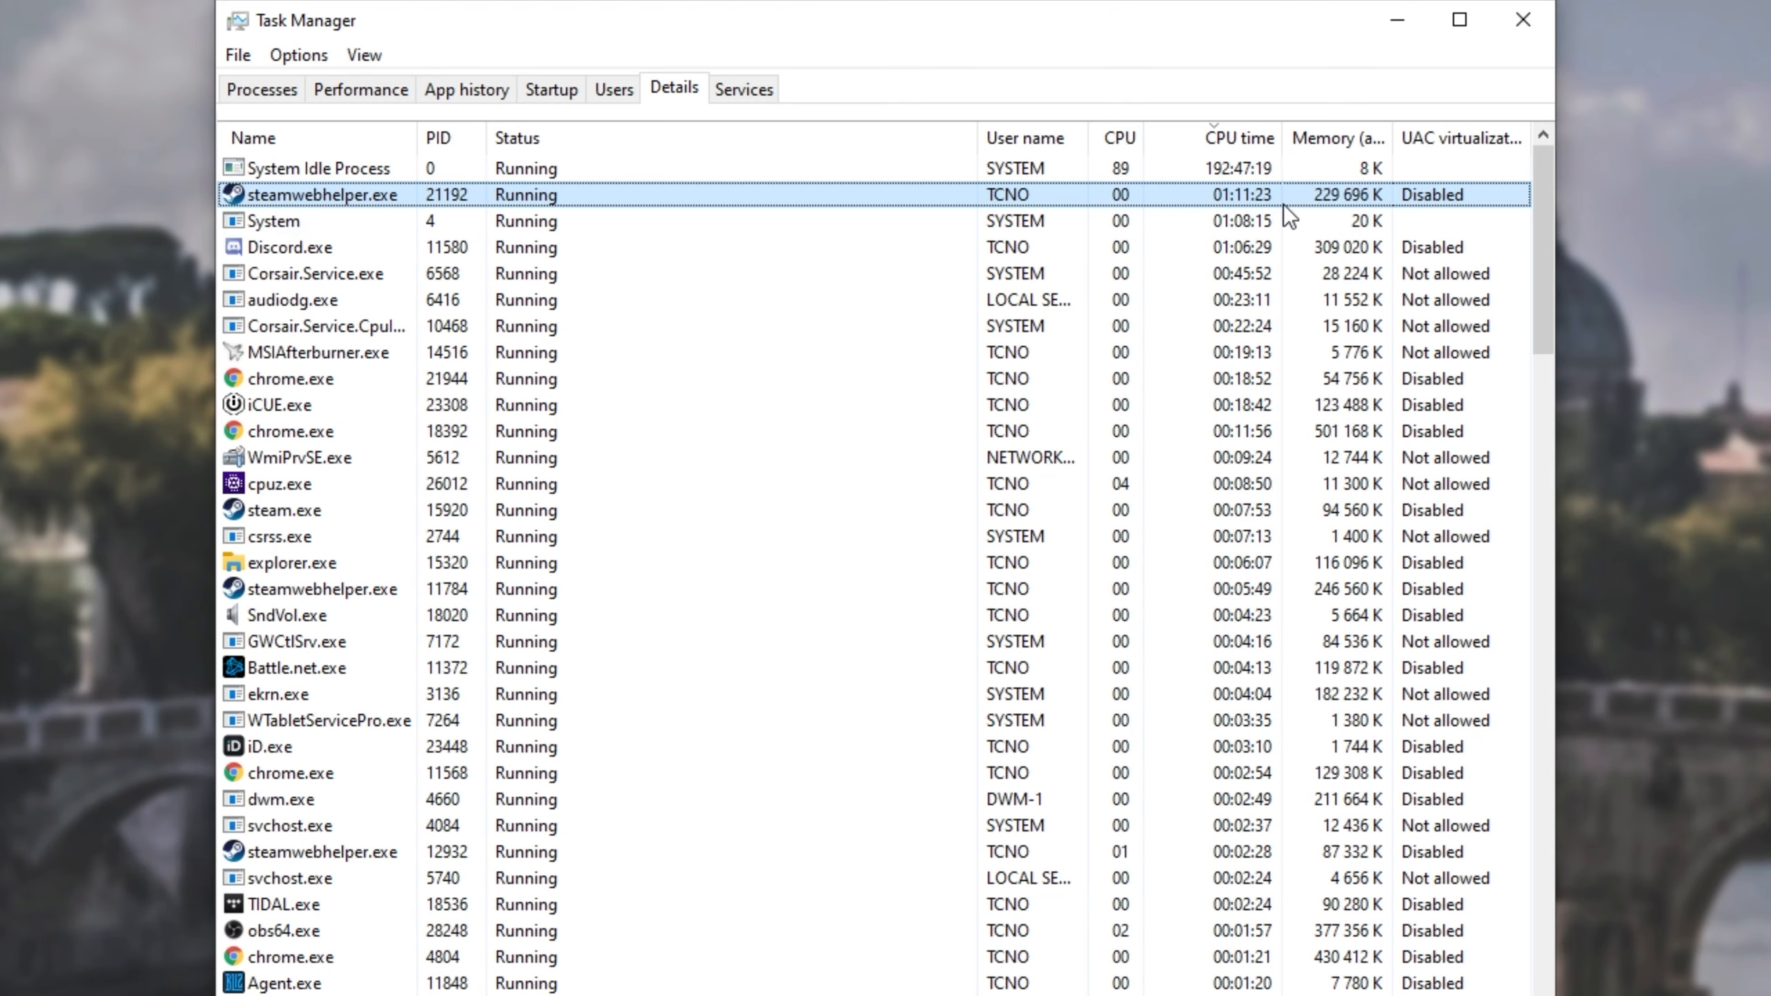
{"action": "left_click", "coordinate": [1280, 231]}
{"action": "left_click", "coordinate": [1285, 244]}
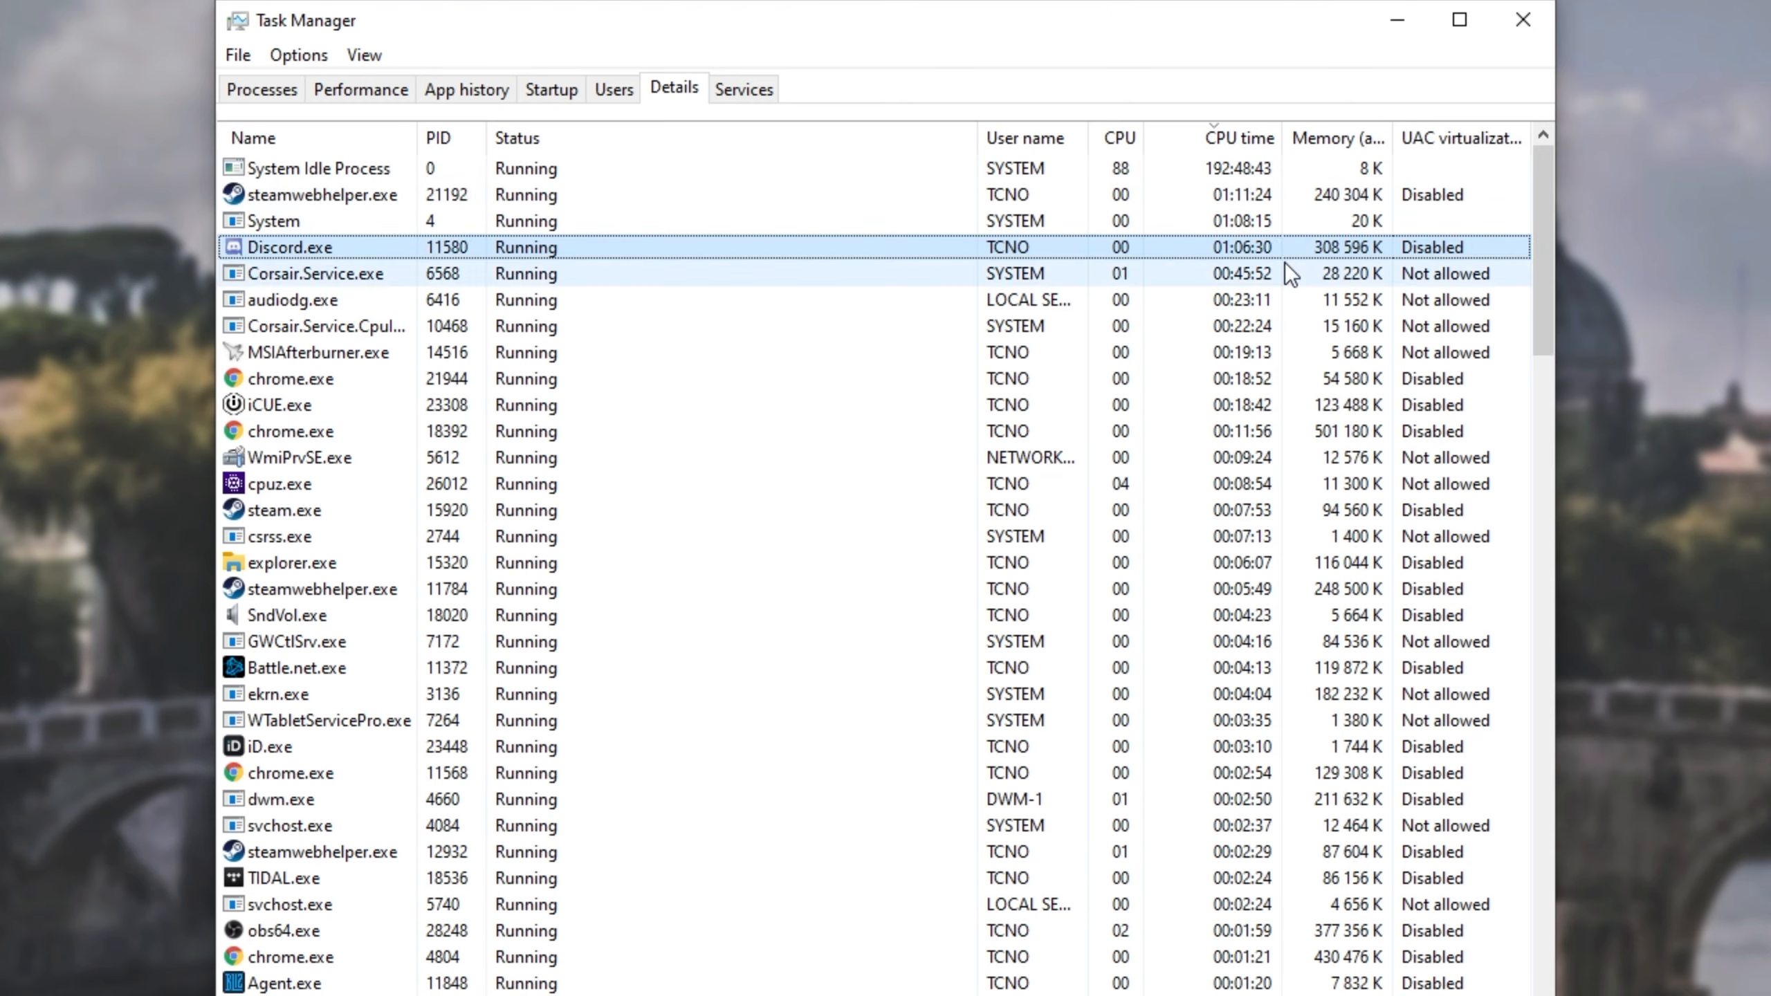
{"action": "left_click", "coordinate": [1283, 272]}
{"action": "left_click", "coordinate": [1276, 297]}
{"action": "left_click", "coordinate": [1277, 324]}
{"action": "left_click", "coordinate": [1286, 404]}
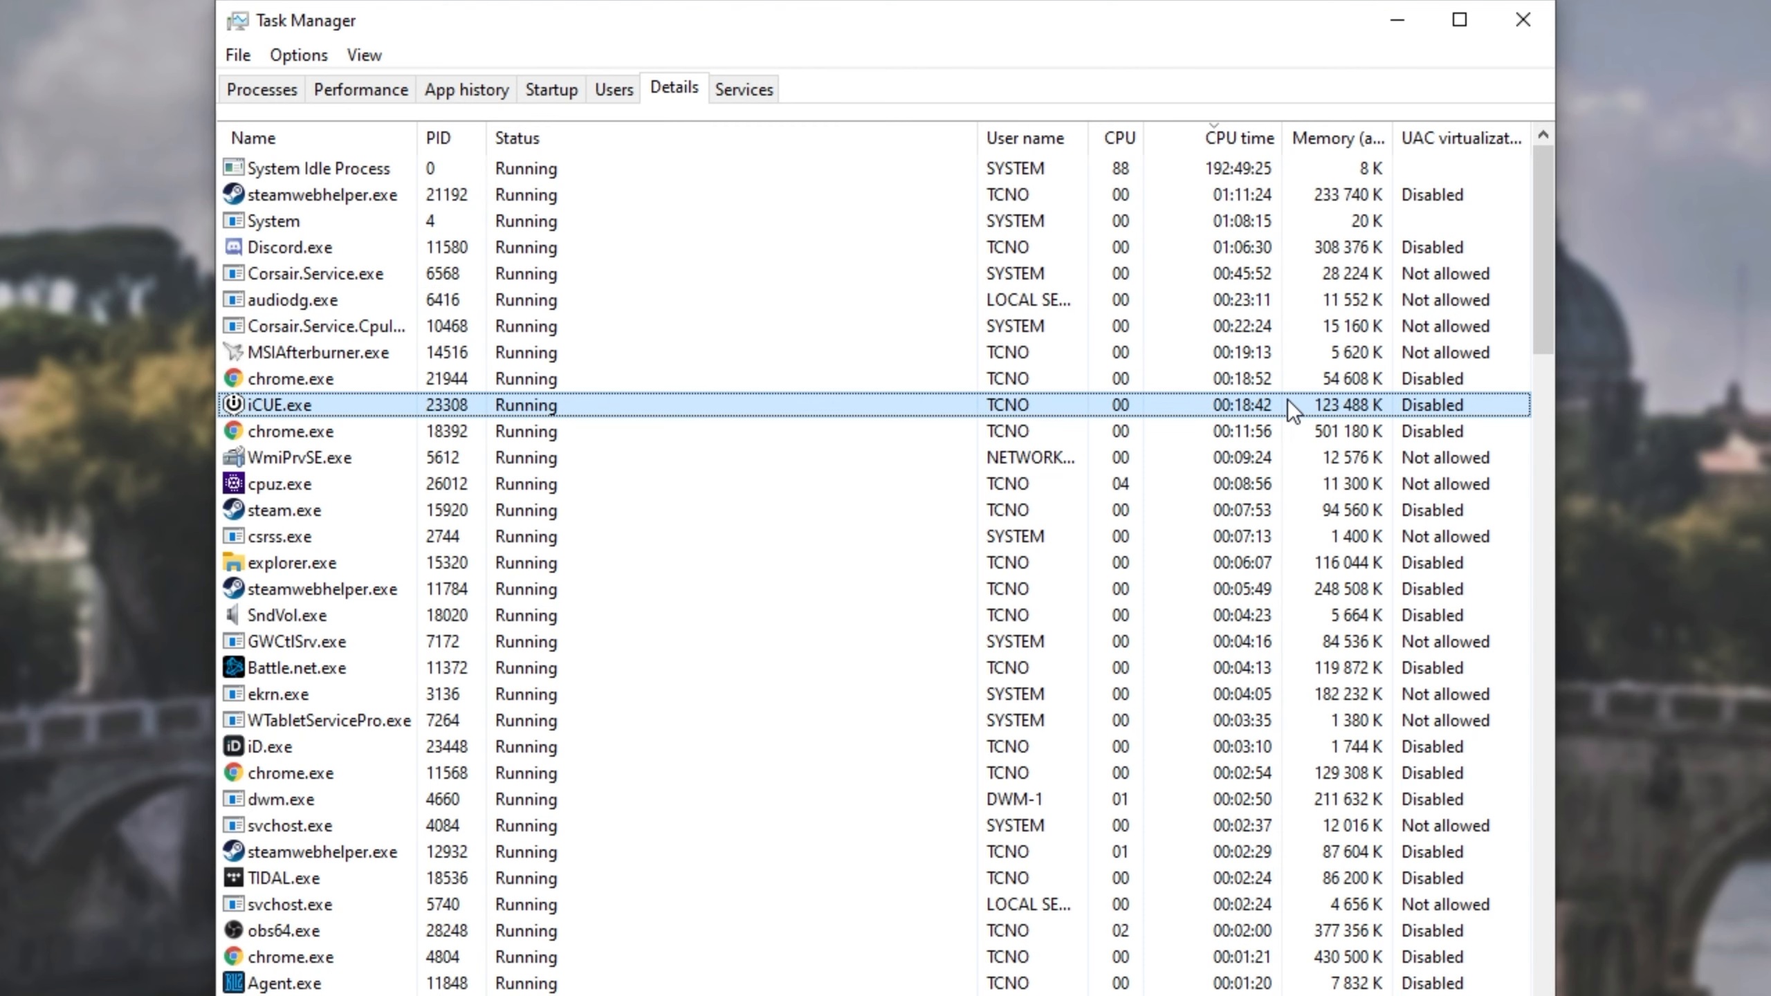
{"action": "left_click", "coordinate": [1290, 439]}
{"action": "left_click", "coordinate": [1289, 457]}
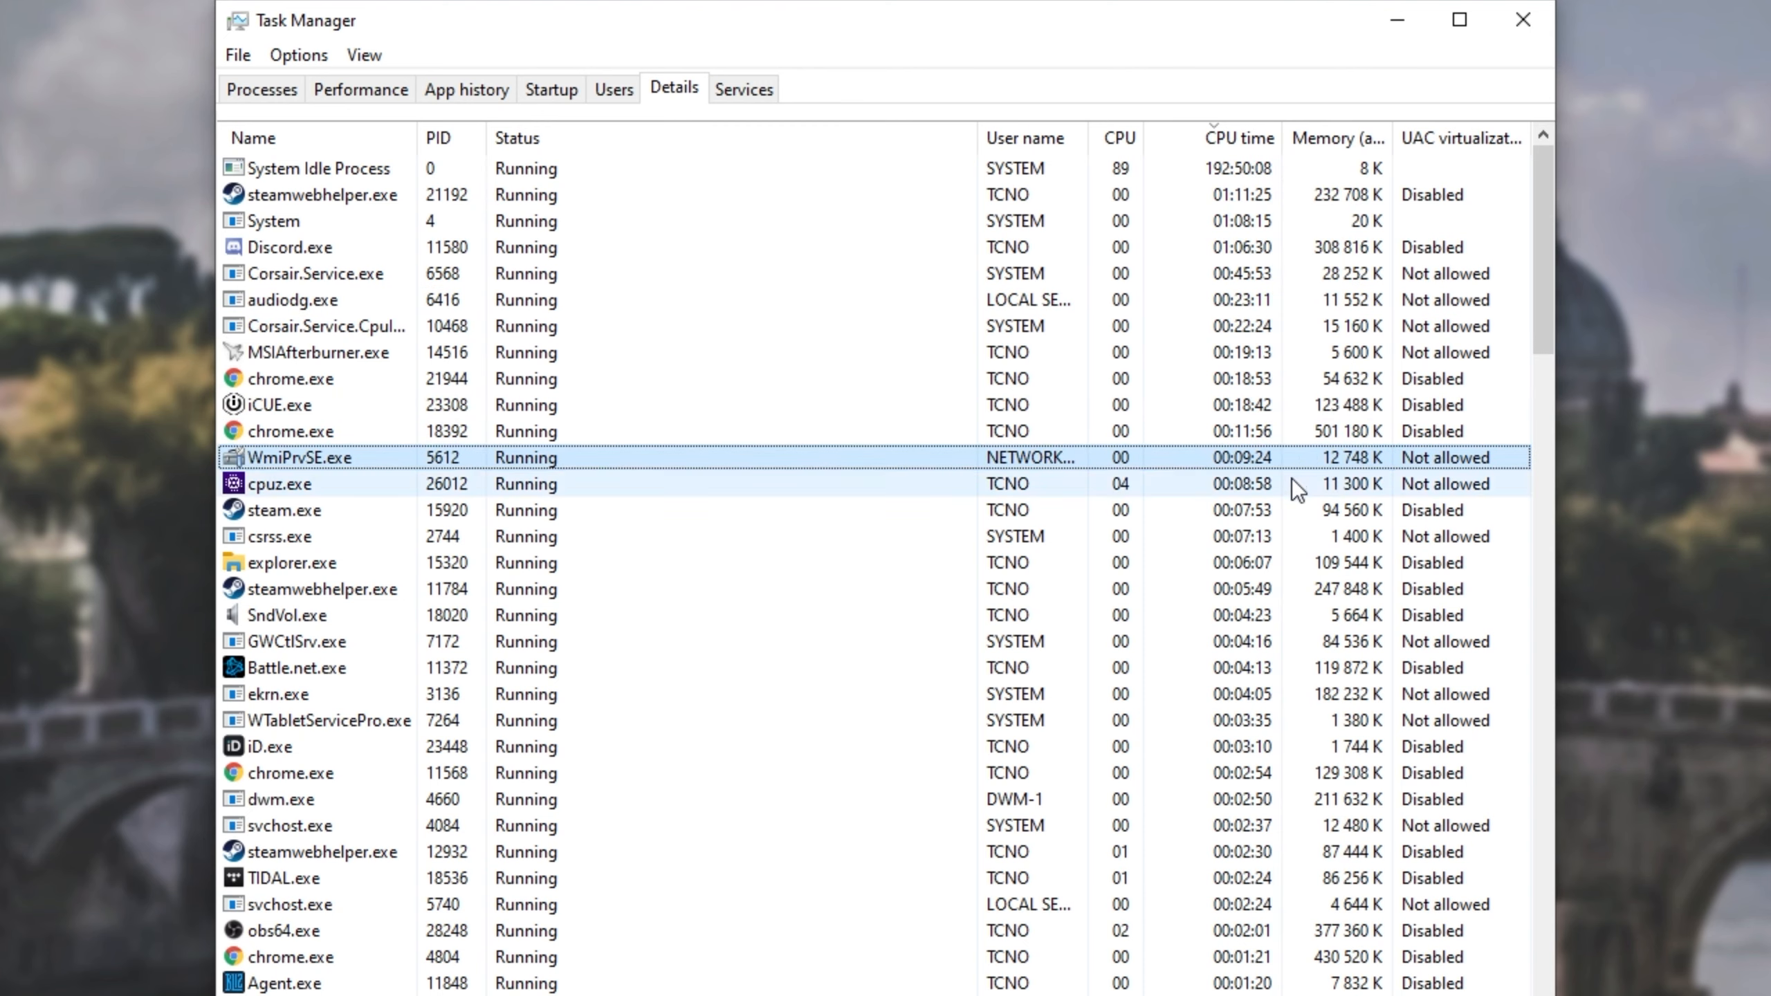
{"action": "left_click", "coordinate": [1292, 483]}
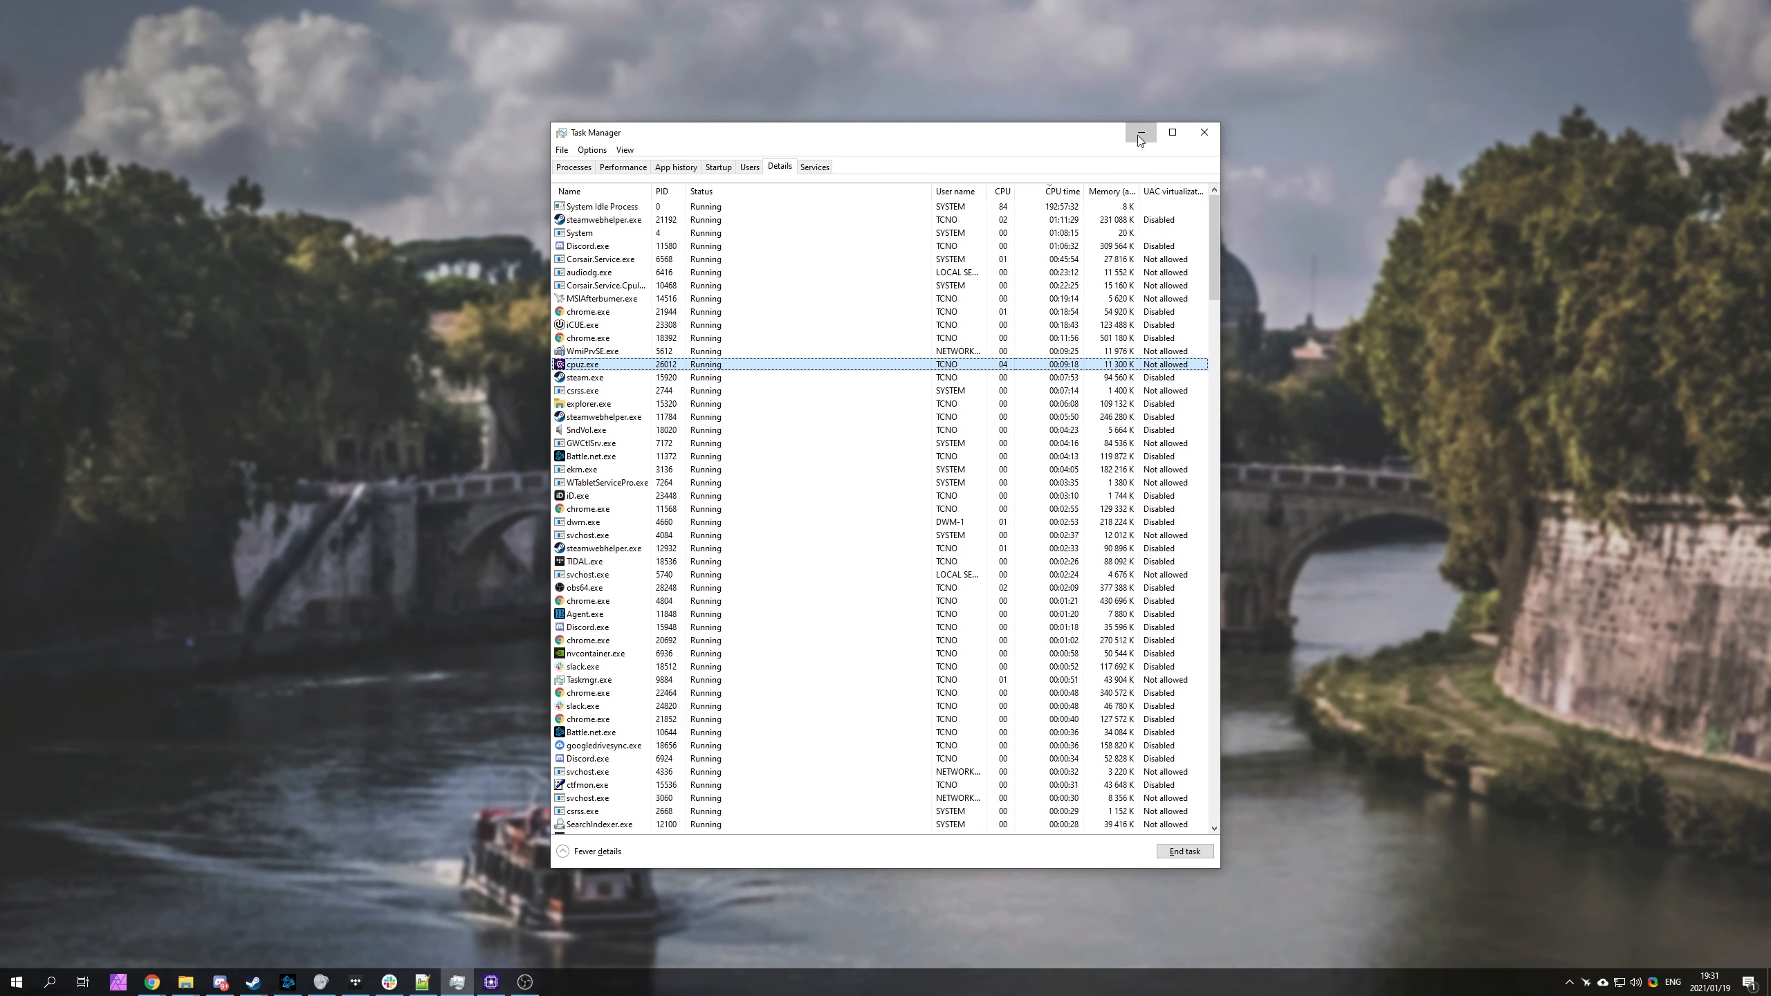
- Minimize Task Manager, switch to CPU-Z with its running benchmark page, and move its window to the middle of the desktop
{"action": "left_click", "coordinate": [1140, 137]}
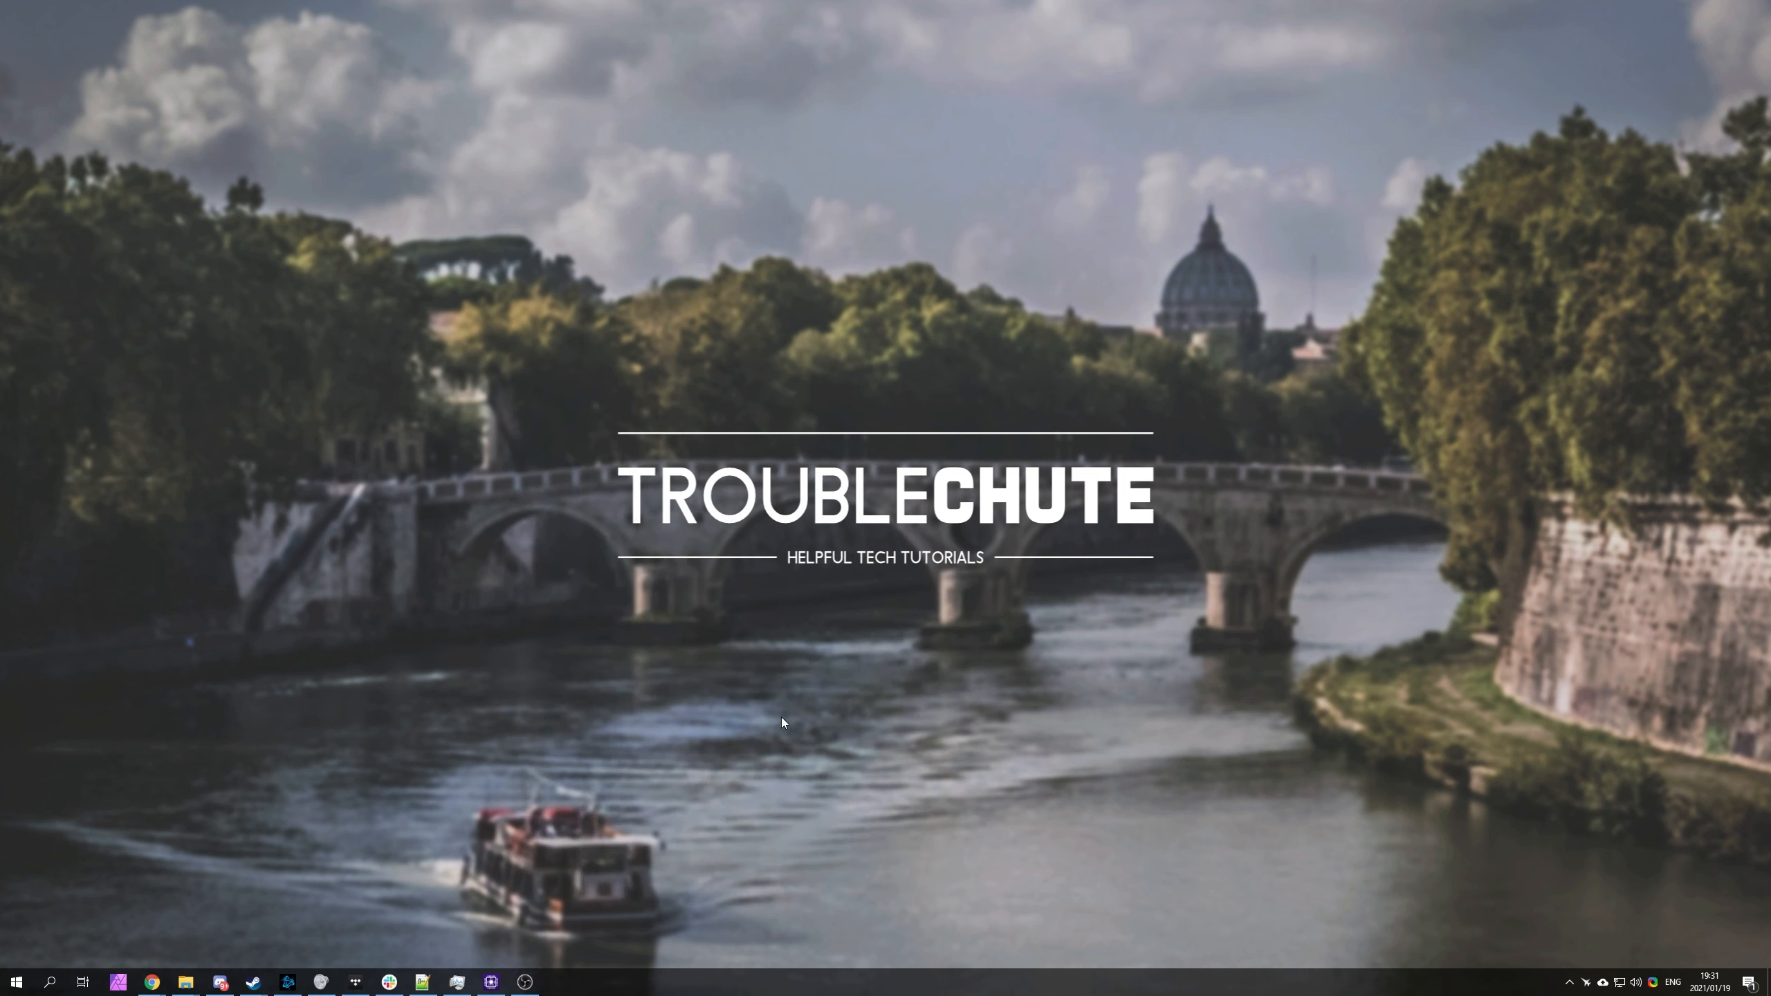
{"action": "left_click", "coordinate": [491, 981]}
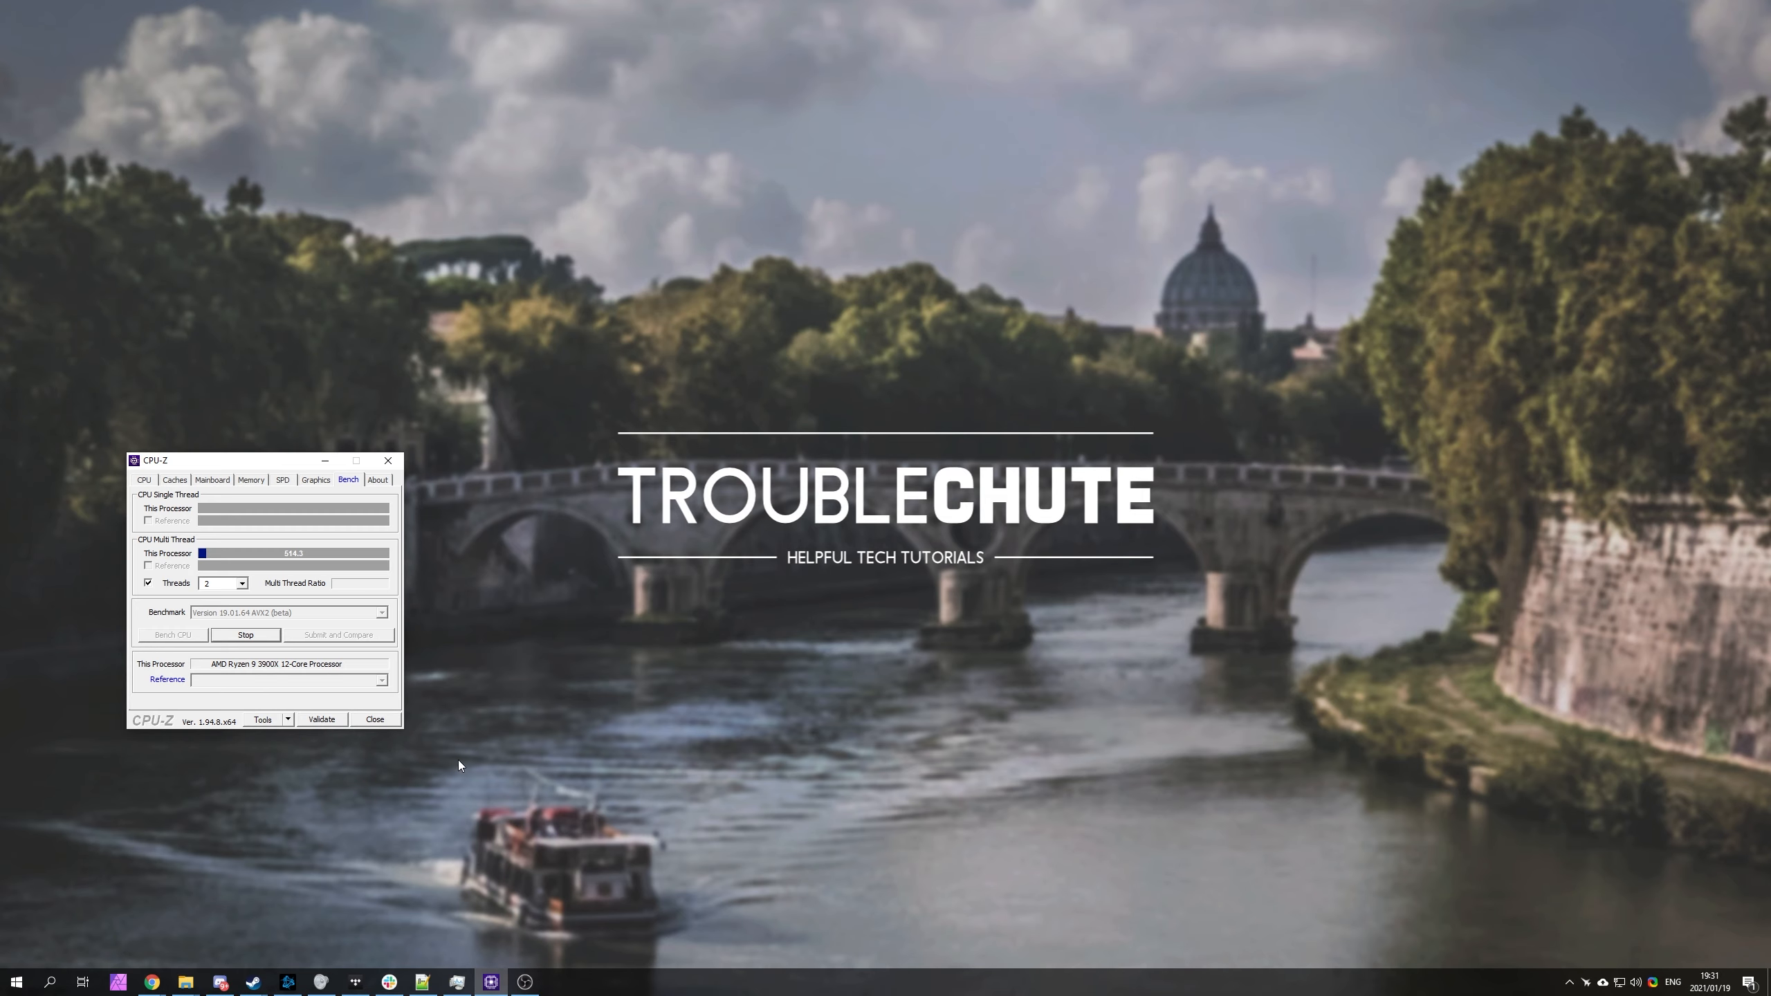
{"action": "left_click_drag", "start_coordinate": [228, 461], "coordinate": [870, 371]}
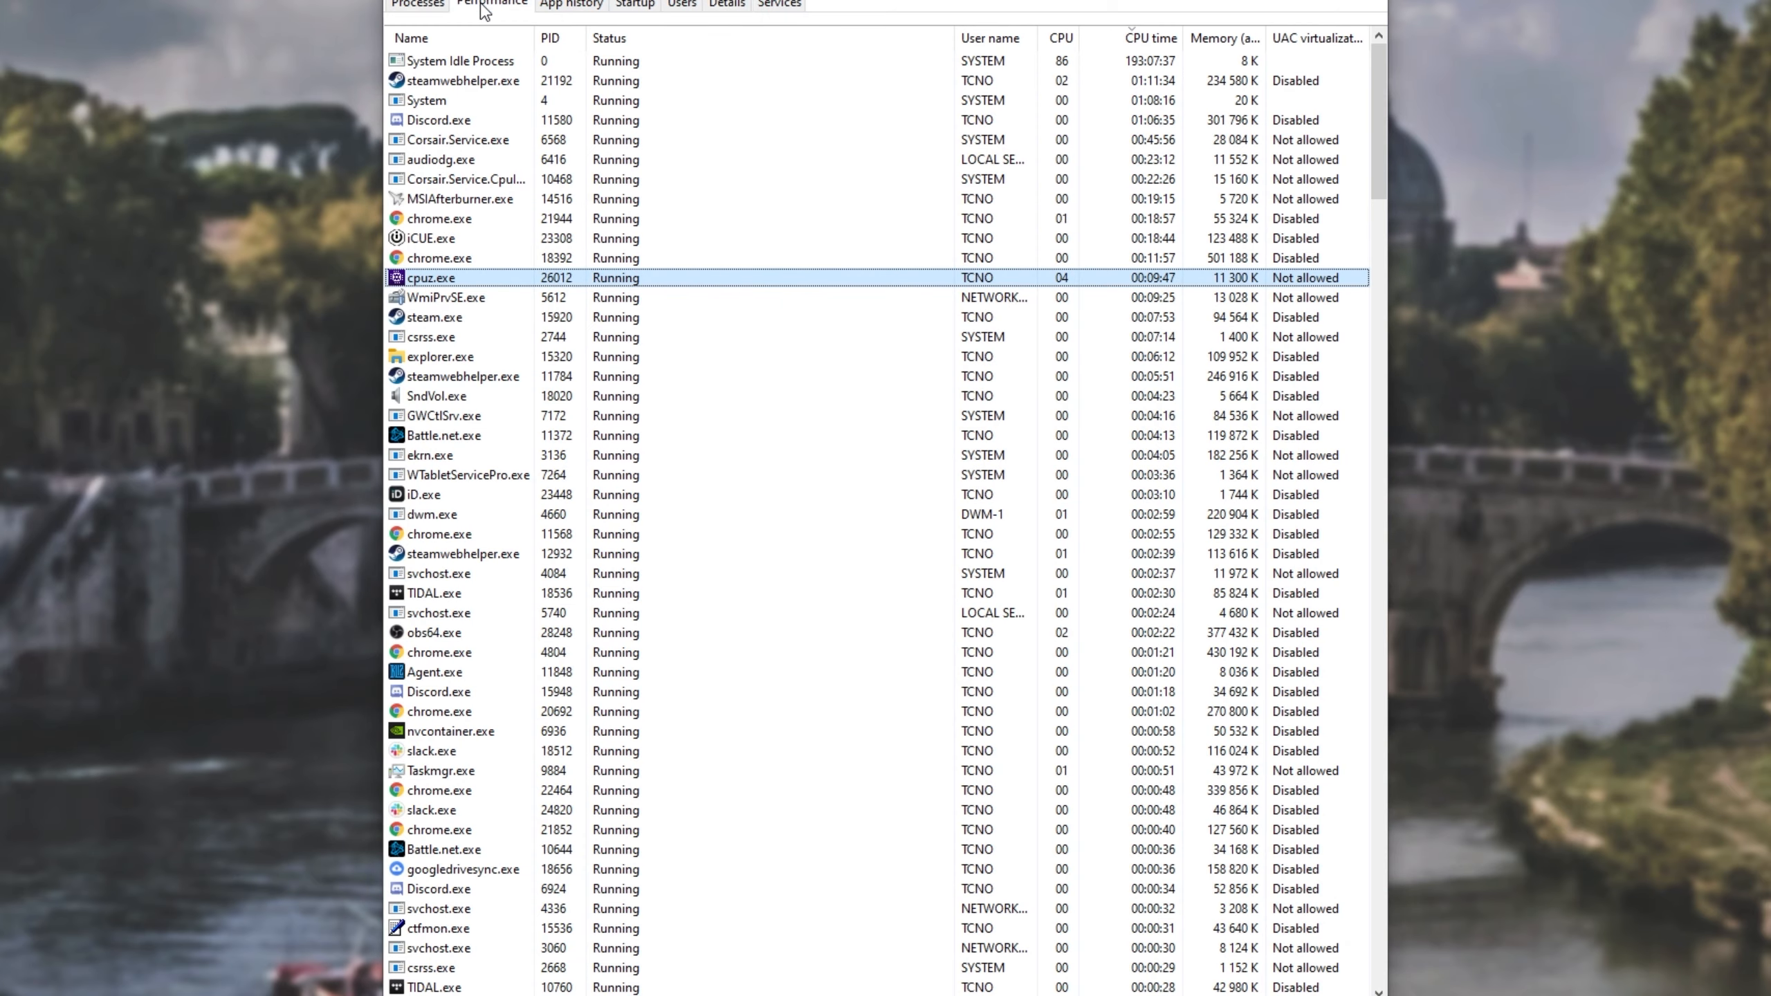
- Show Task Manager's per-processor CPU graphs and arrange its window side by side with CPU-Z
{"action": "left_click", "coordinate": [482, 4]}
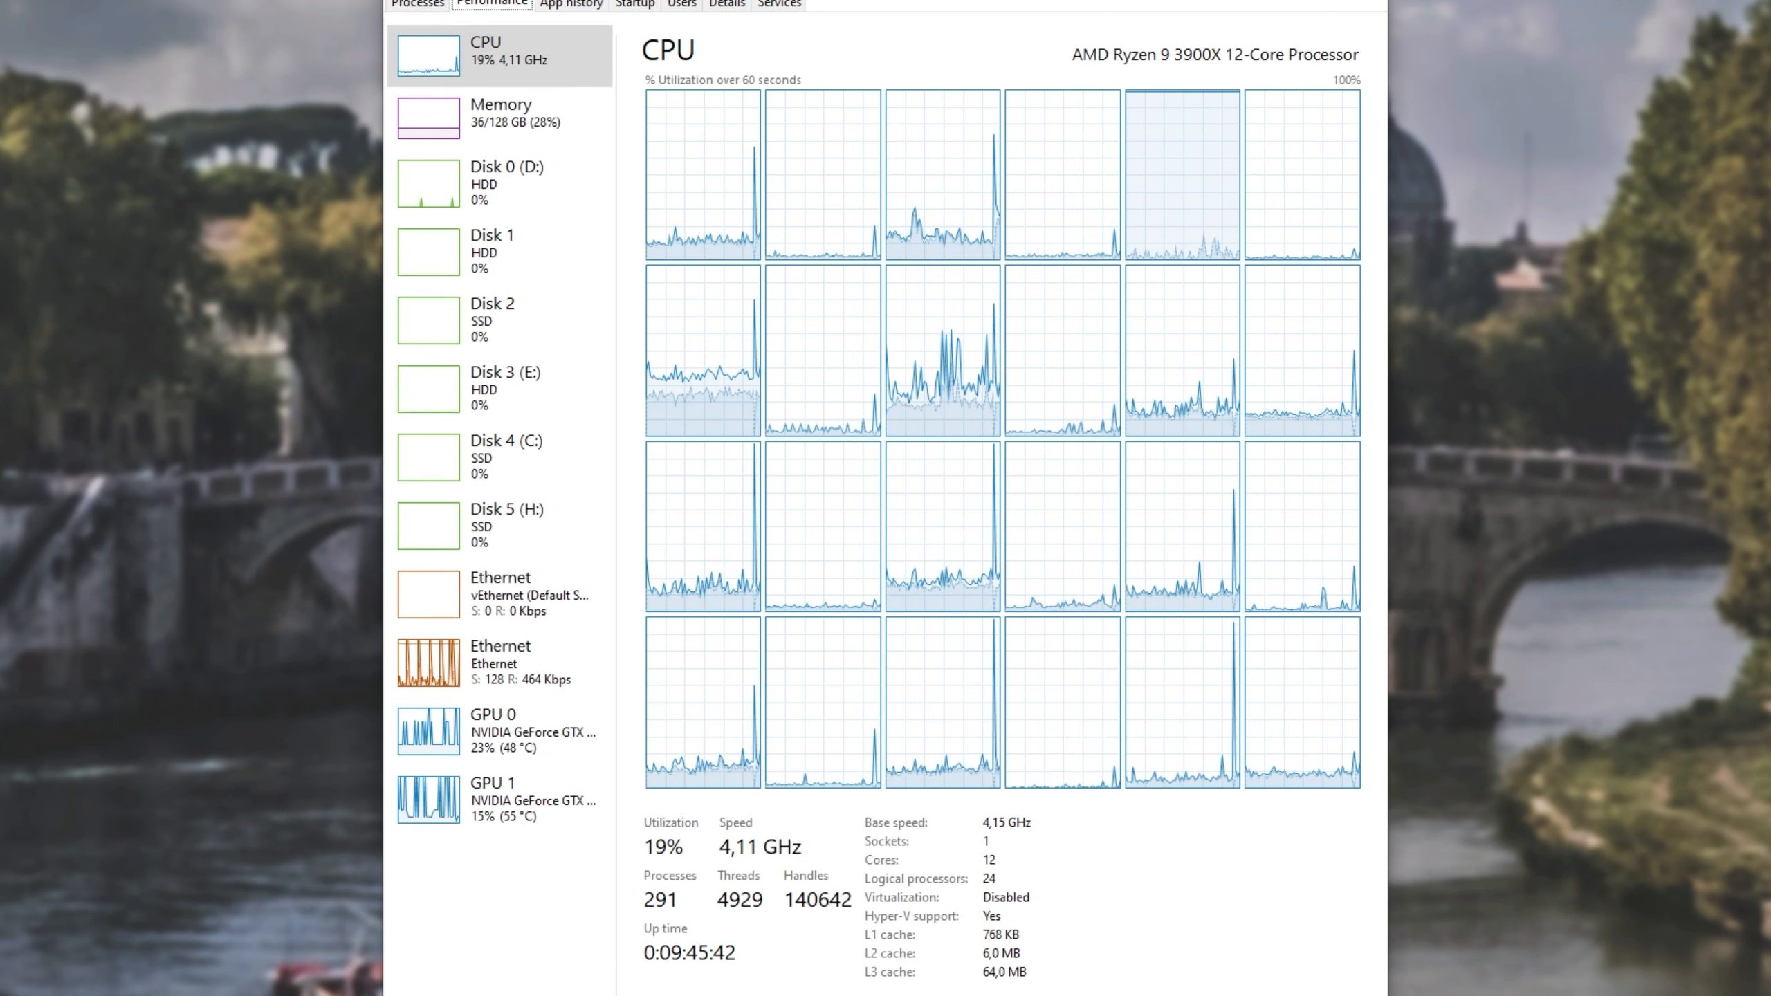
{"action": "left_click_drag", "start_coordinate": [1158, 0], "coordinate": [626, 0]}
{"action": "left_click", "coordinate": [916, 310]}
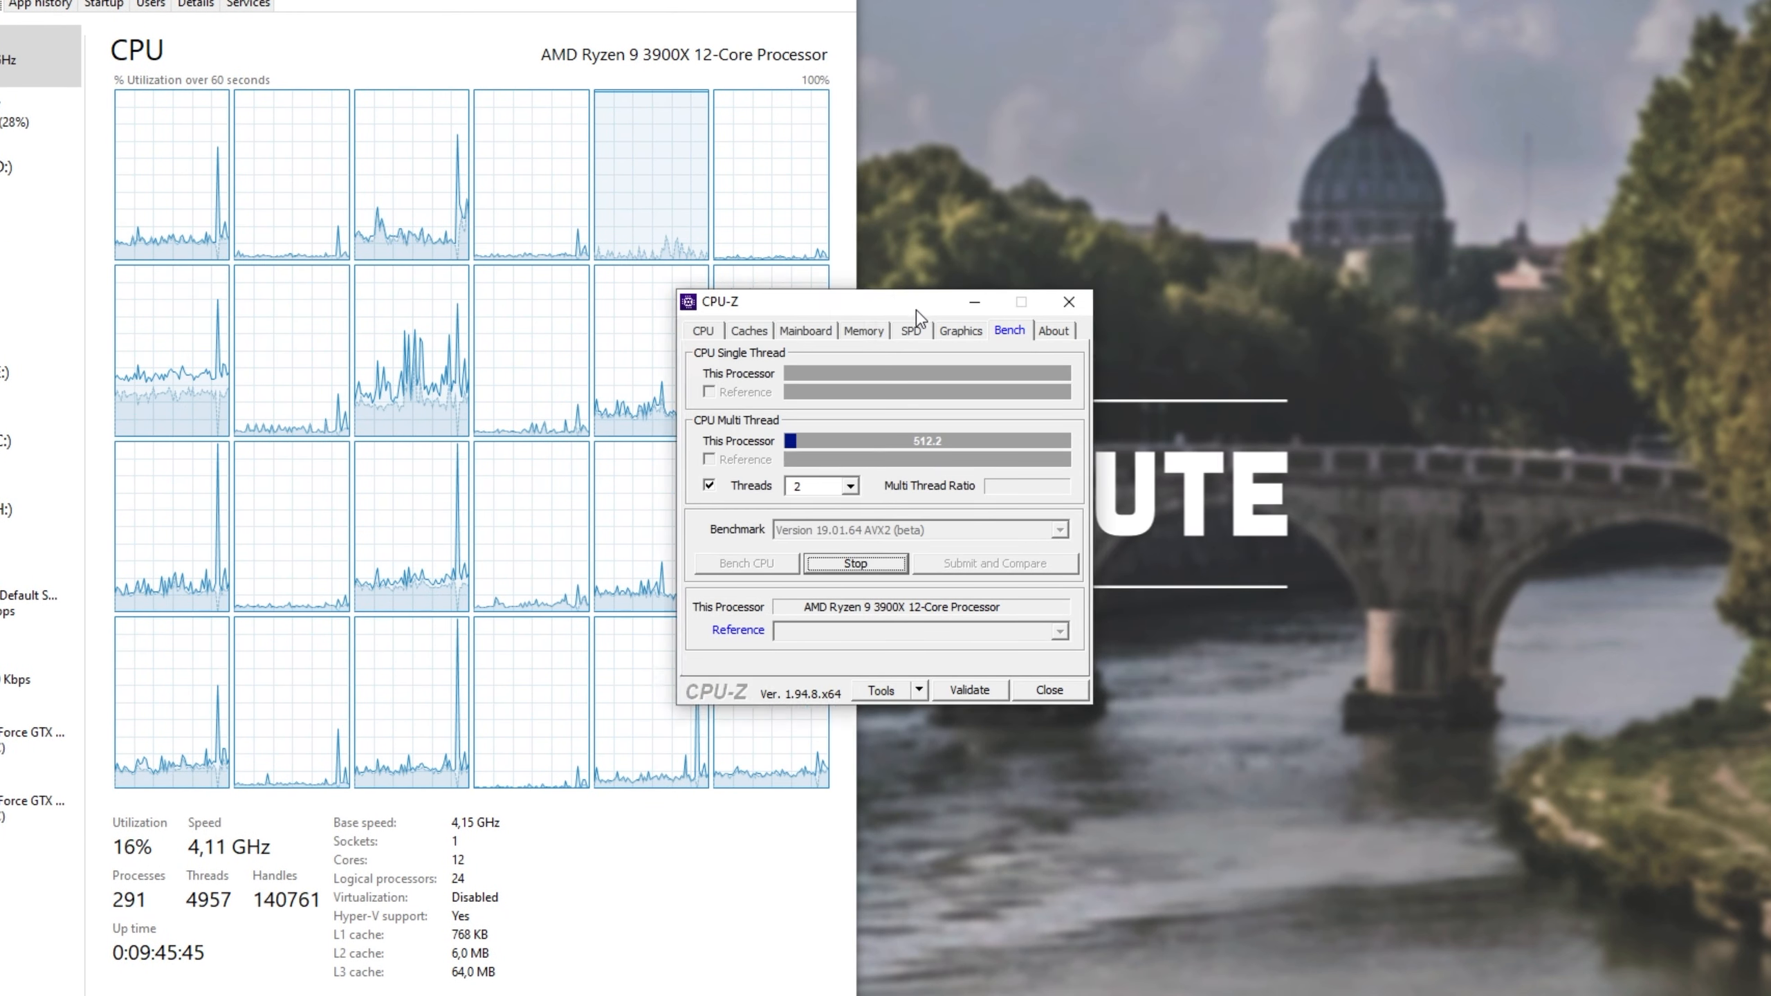
{"action": "left_click_drag", "start_coordinate": [916, 310], "coordinate": [1102, 318]}
- Stop the CPU stress test and close CPU-Z
{"action": "left_click", "coordinate": [1040, 572]}
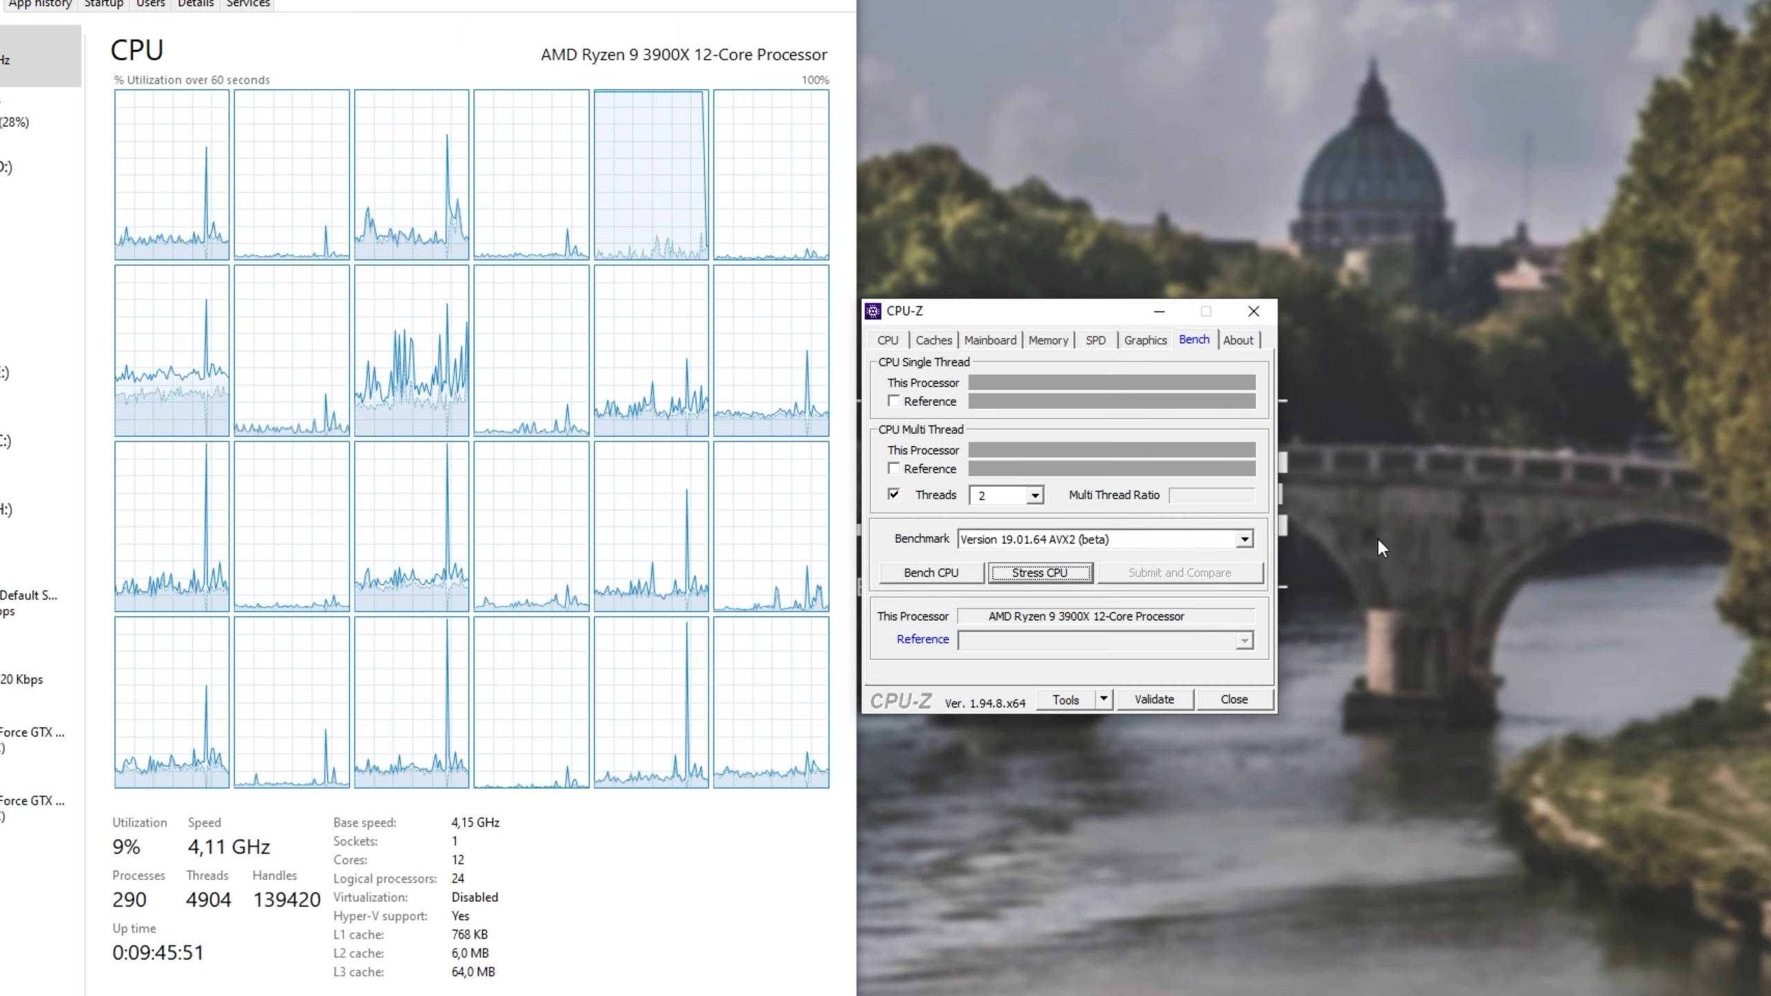
{"action": "left_click", "coordinate": [1253, 312]}
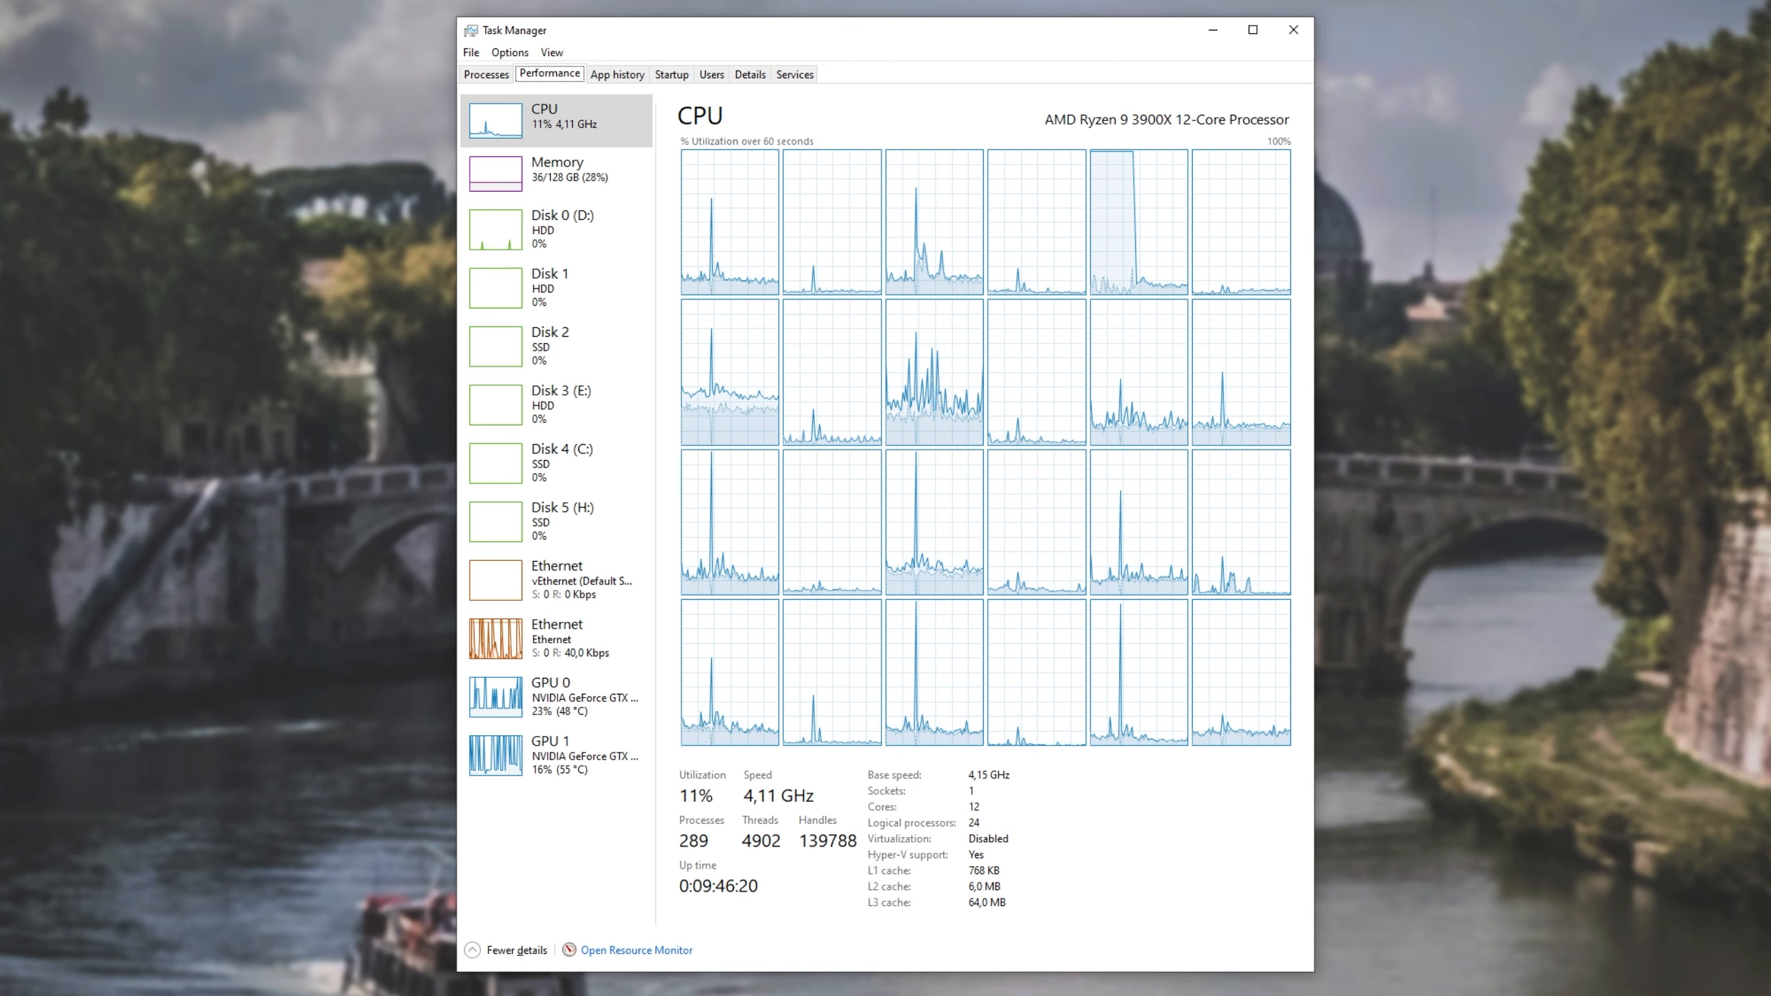
- Open the AI Suite 3 motherboard utility, review the Dual Intelligent Processors 5 overview, and close the utility
{"action": "left_click", "coordinate": [1743, 995]}
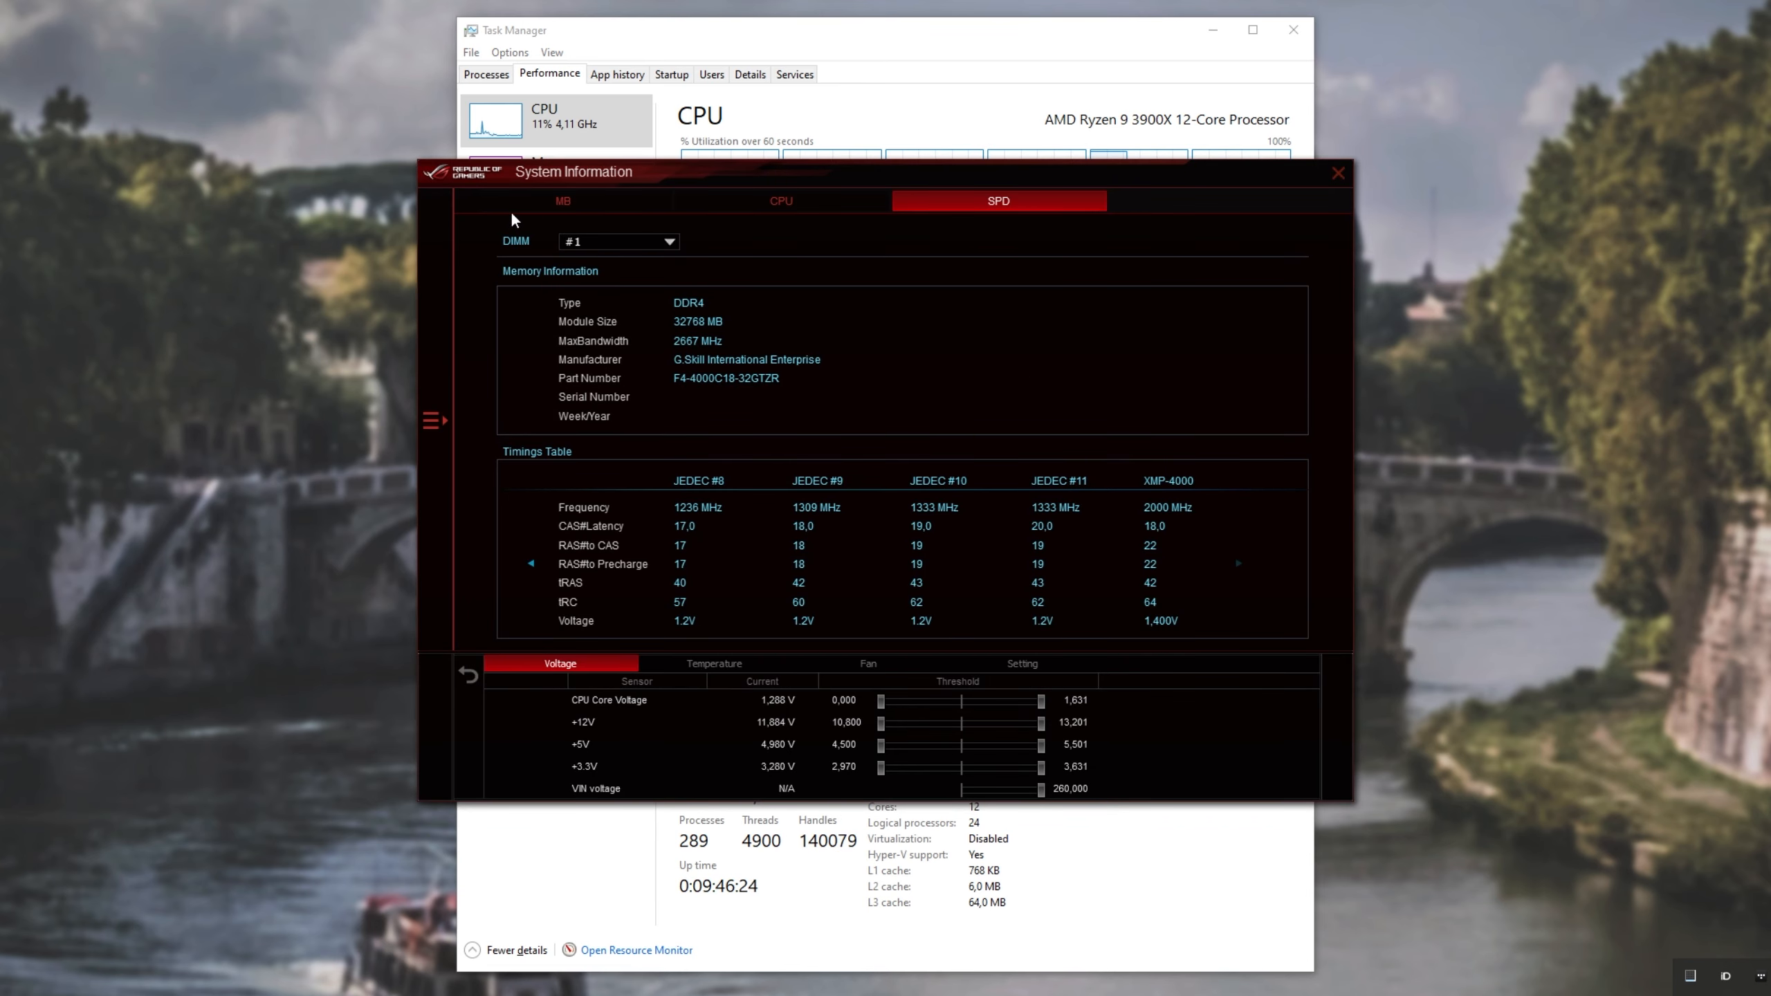
{"action": "left_click", "coordinate": [444, 249]}
{"action": "left_click", "coordinate": [490, 209]}
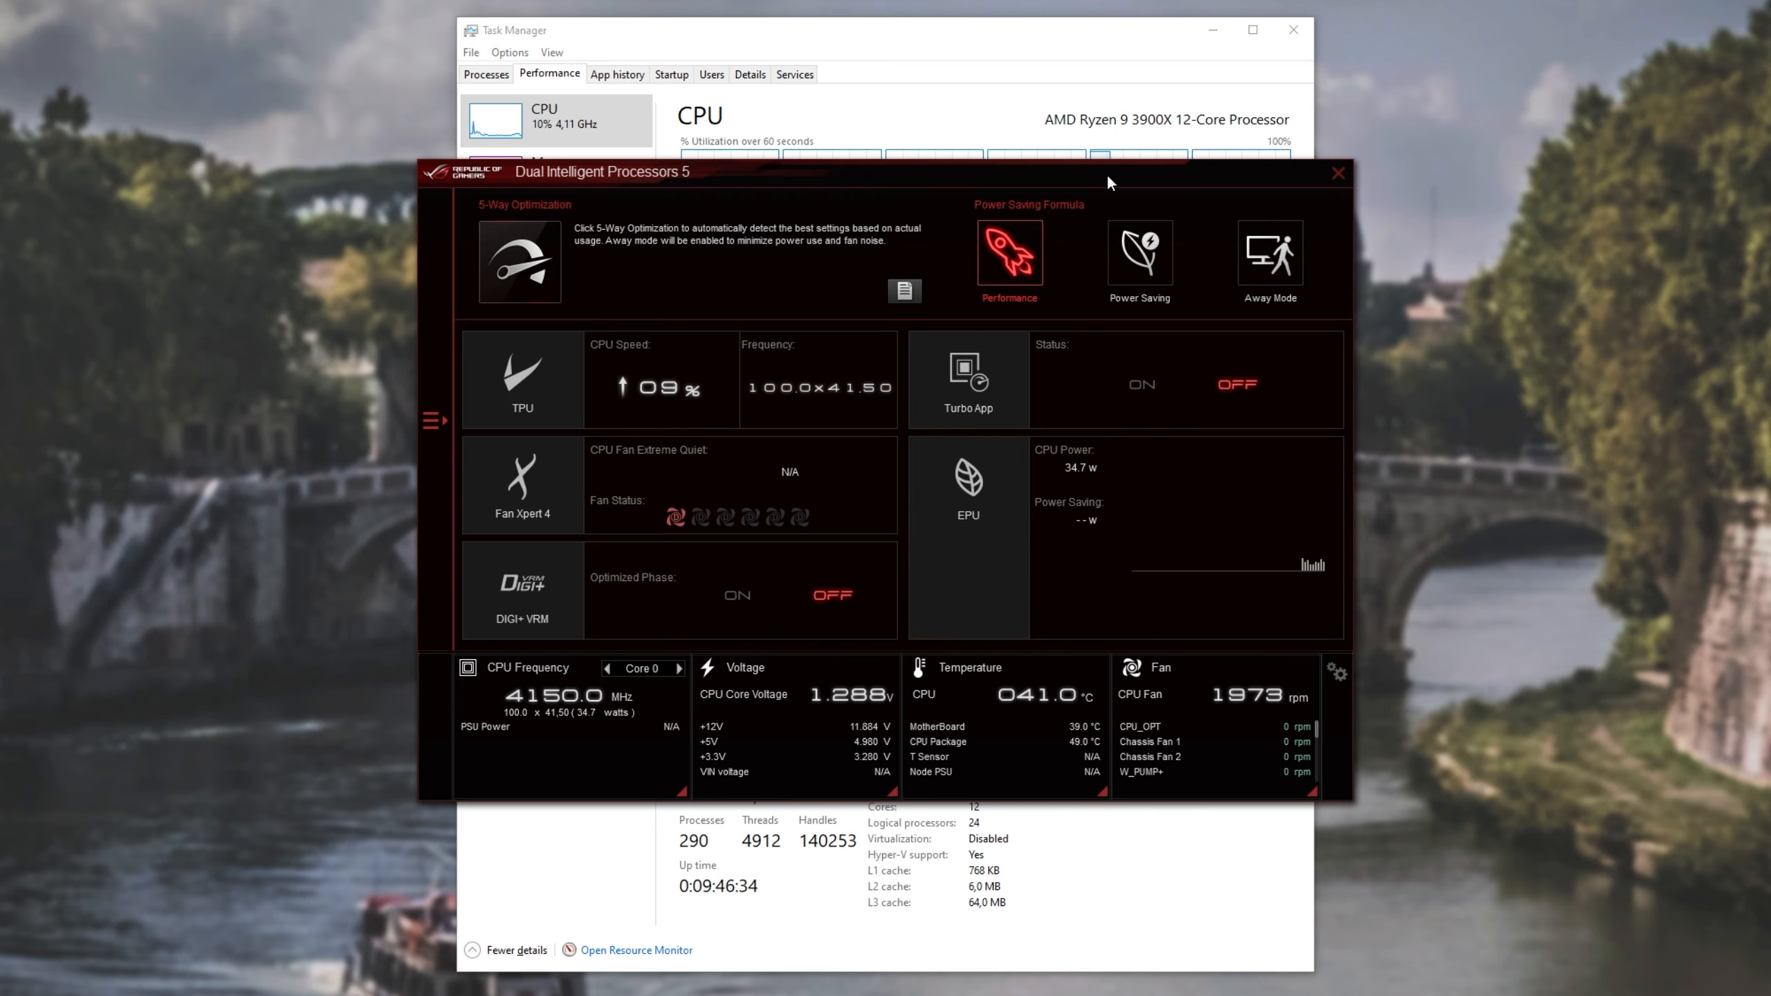
{"action": "left_click", "coordinate": [1337, 172]}
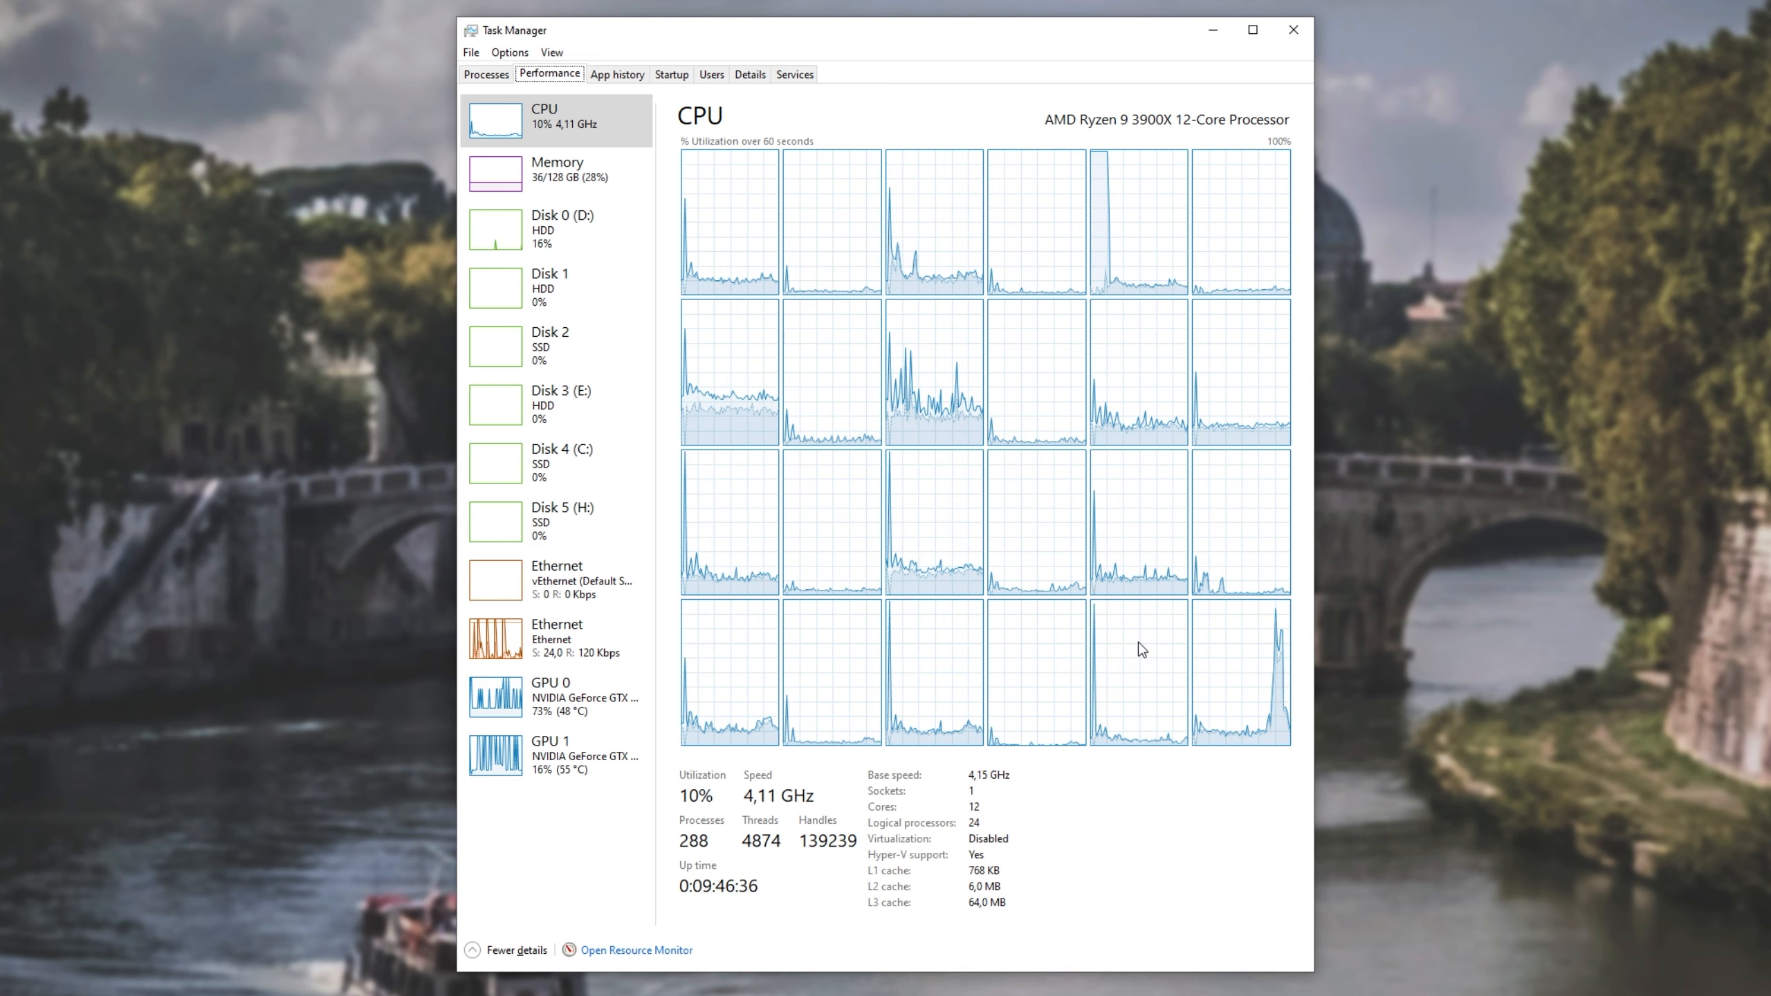